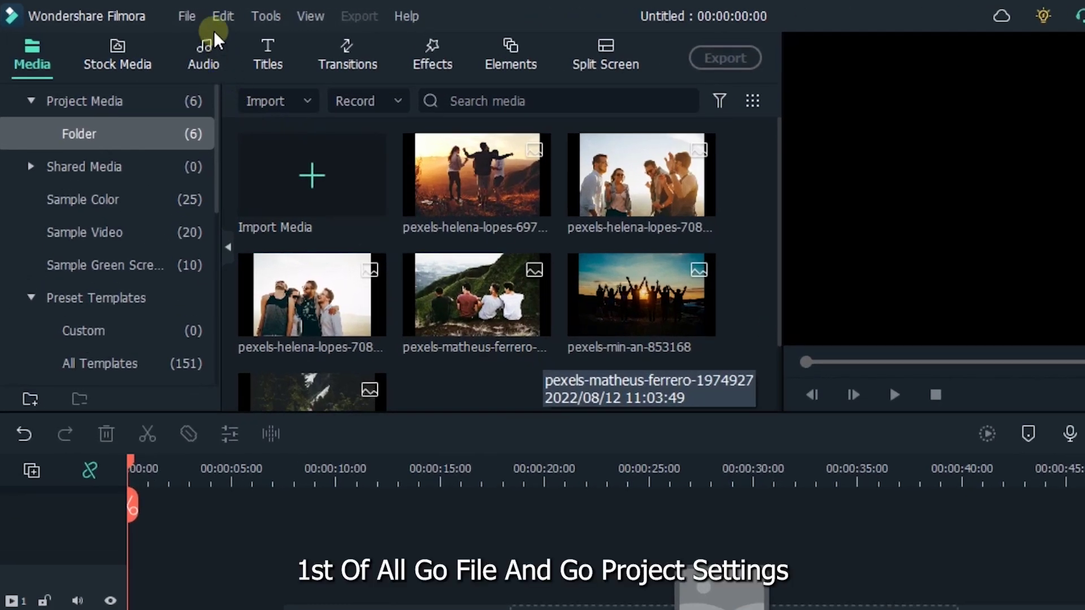
Set the project frame rate to 60 fps in Project Settings.
left_click(149, 13)
left_click(243, 384)
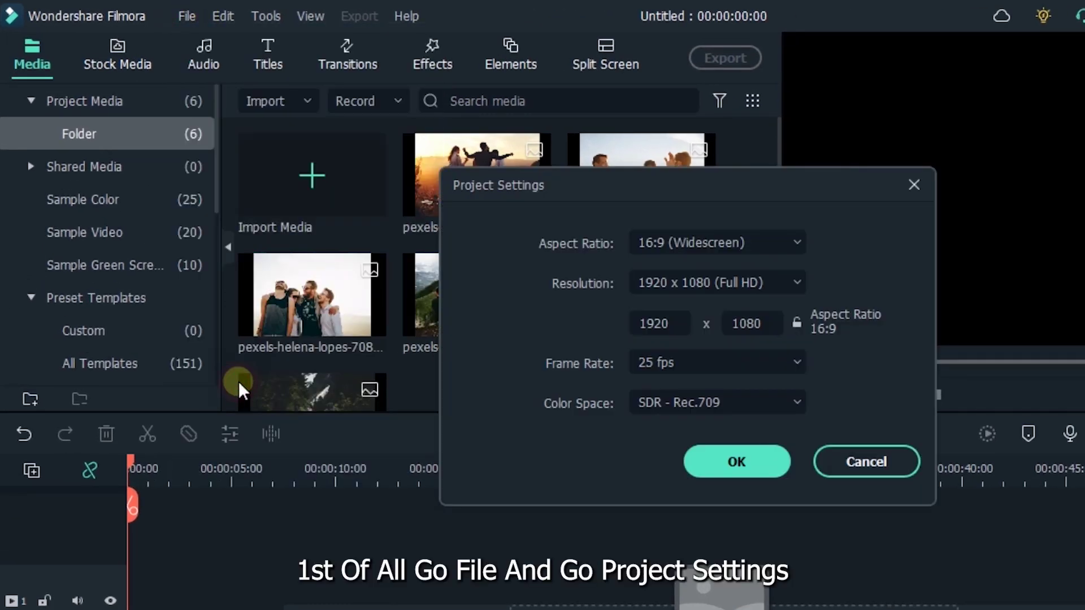
left_click(505, 307)
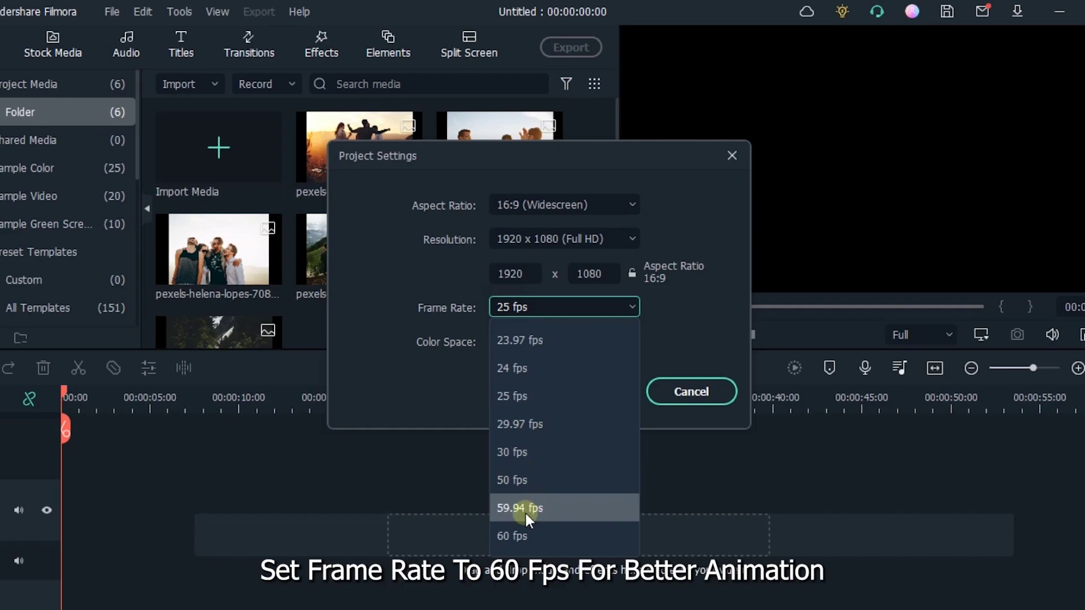
left_click(503, 534)
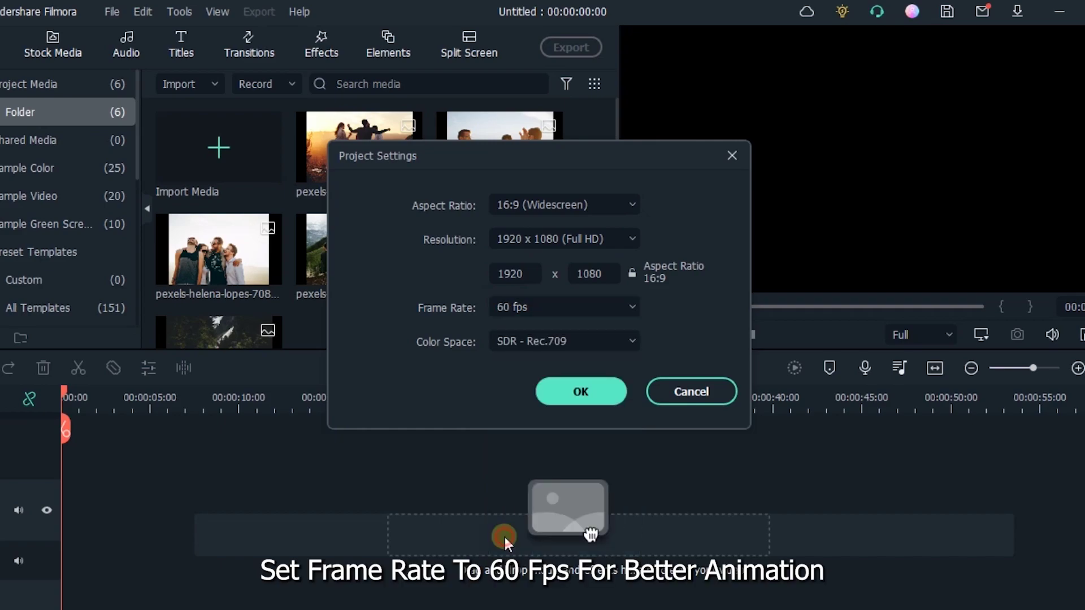
left_click(573, 391)
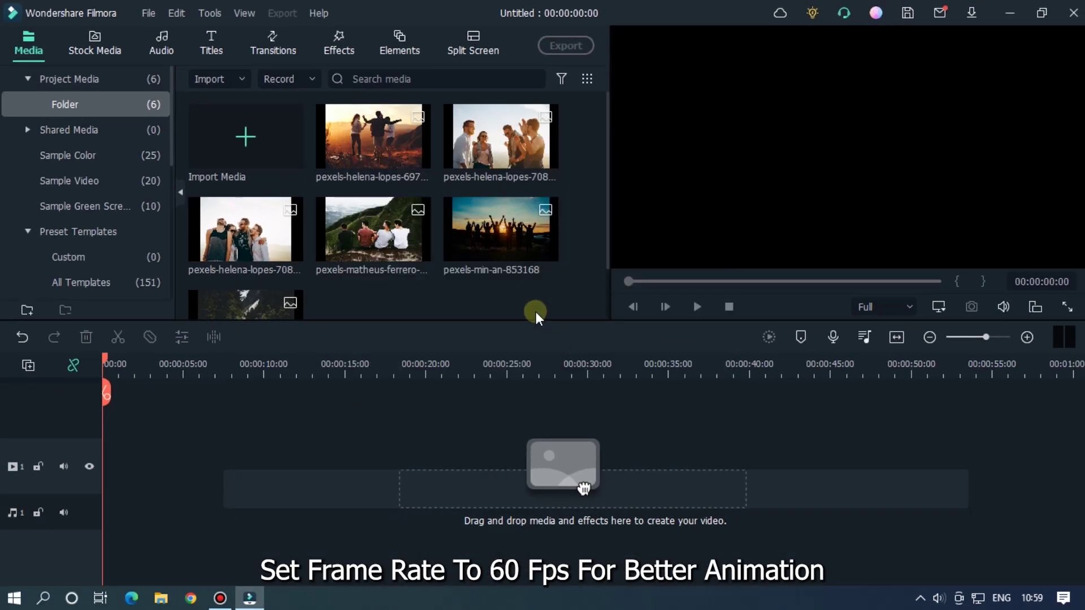
Place all six imported photos in sequence on the video track and scrub the first clip.
key("ctrl+a")
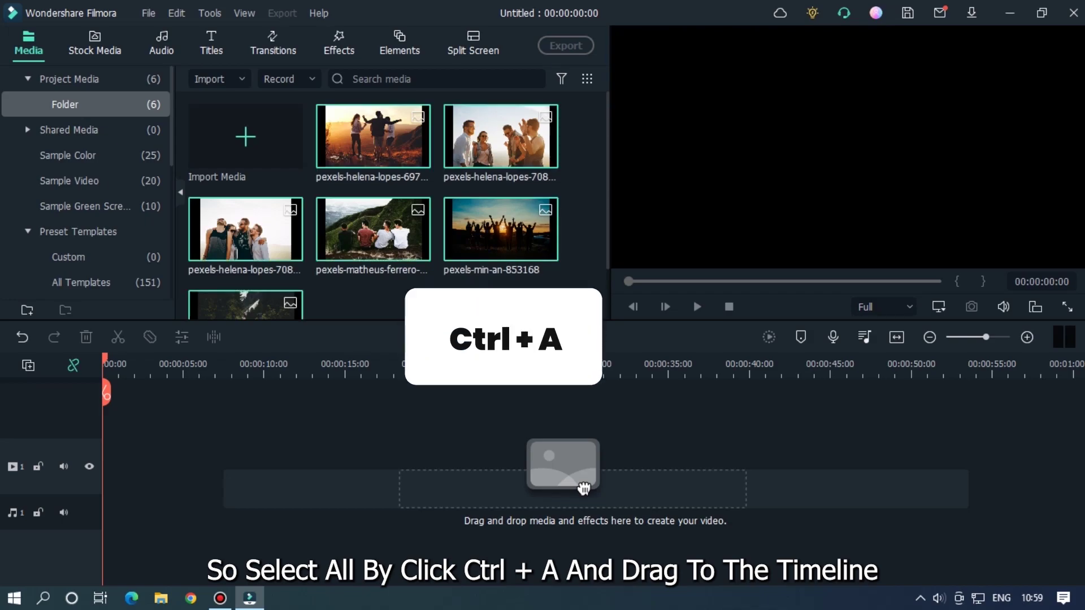
left_click_drag(378, 139, 98, 485)
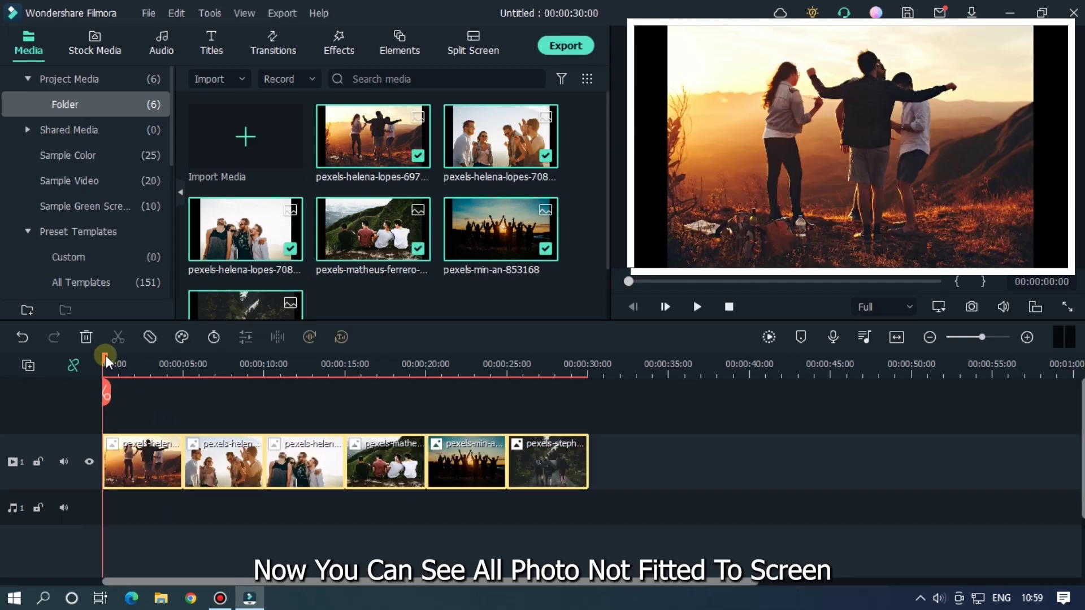
left_click_drag(105, 355, 89, 373)
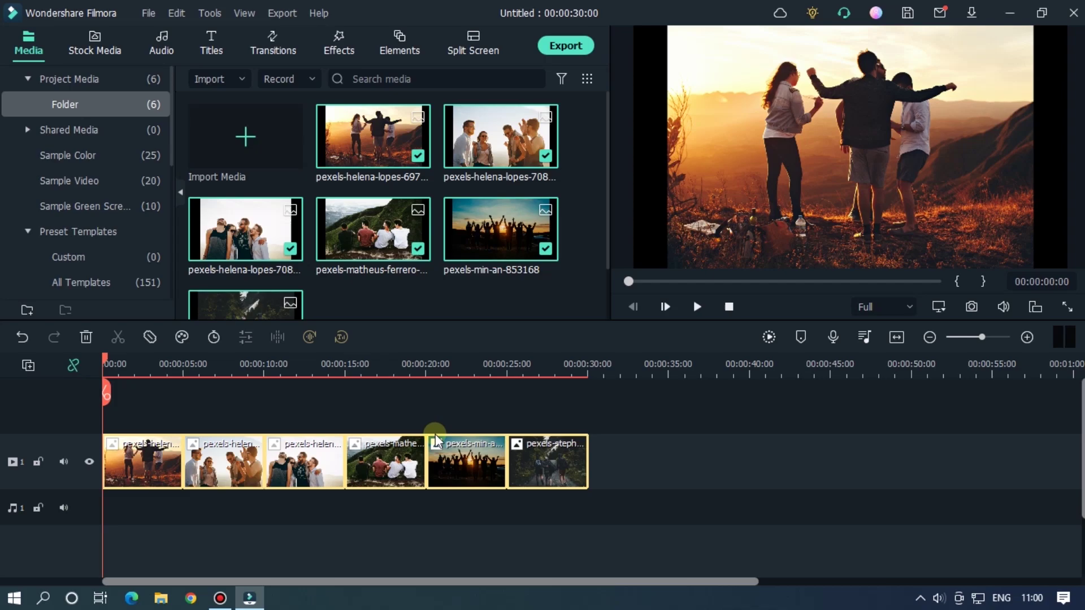
Apply Crop to Fit to the first three photo clips.
left_click(118, 442)
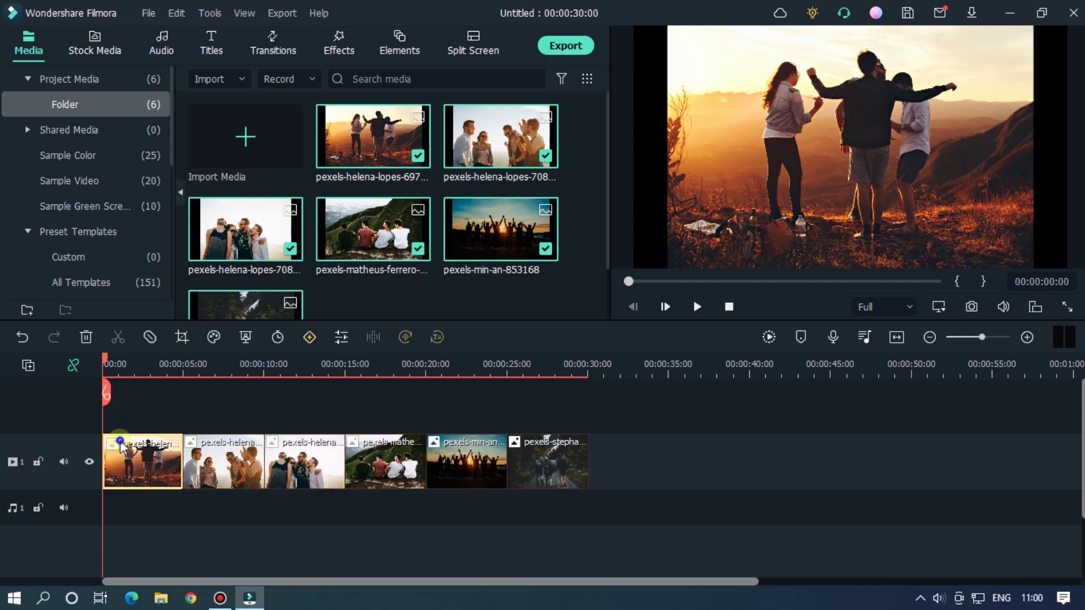
right_click(119, 444)
left_click(148, 285)
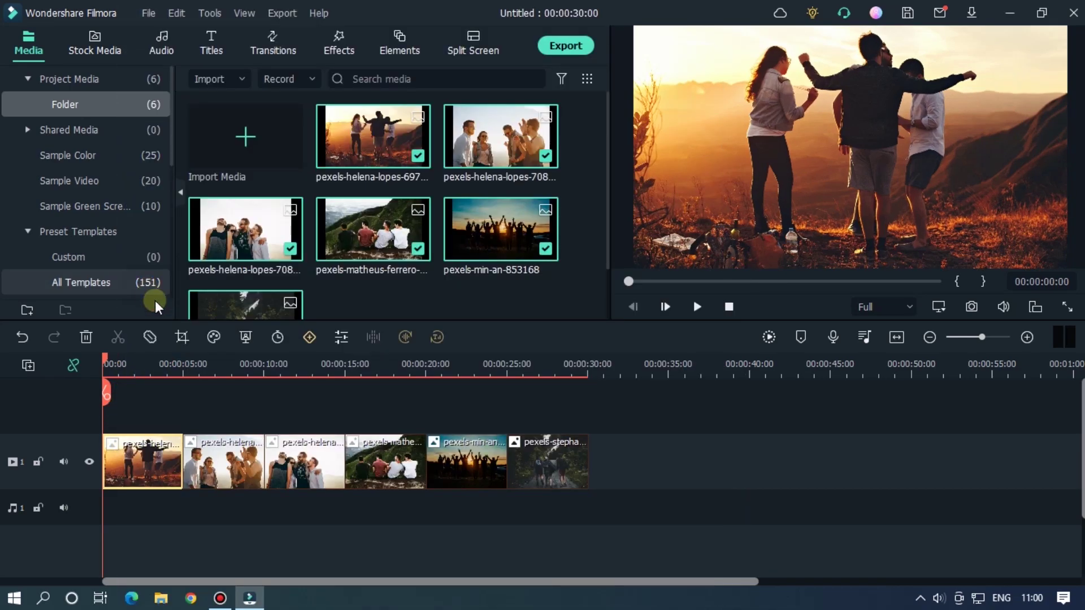
left_click(216, 361)
right_click(237, 473)
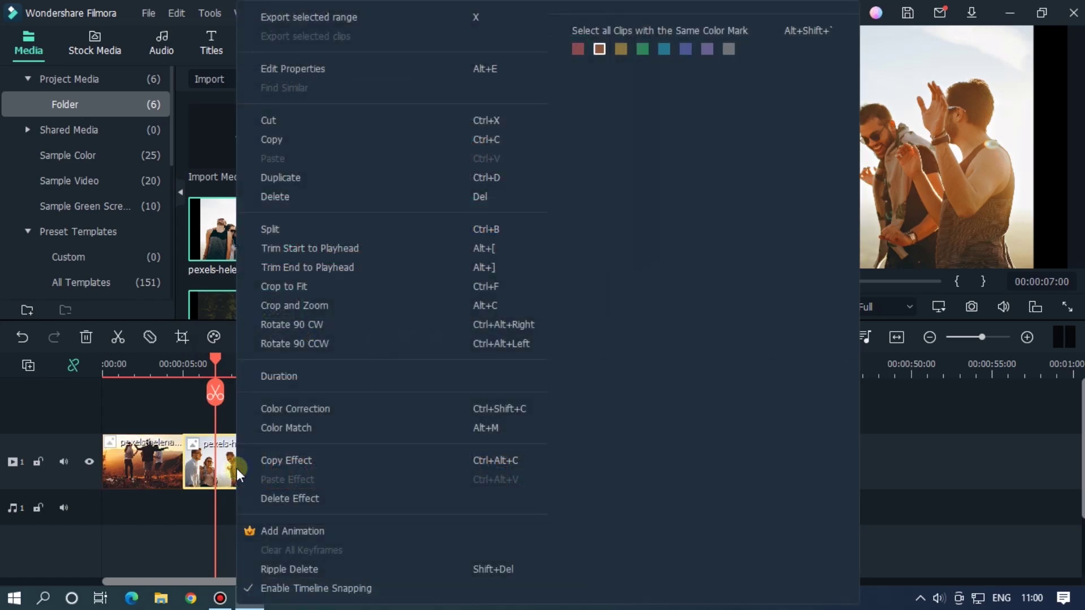
left_click(284, 286)
left_click(305, 363)
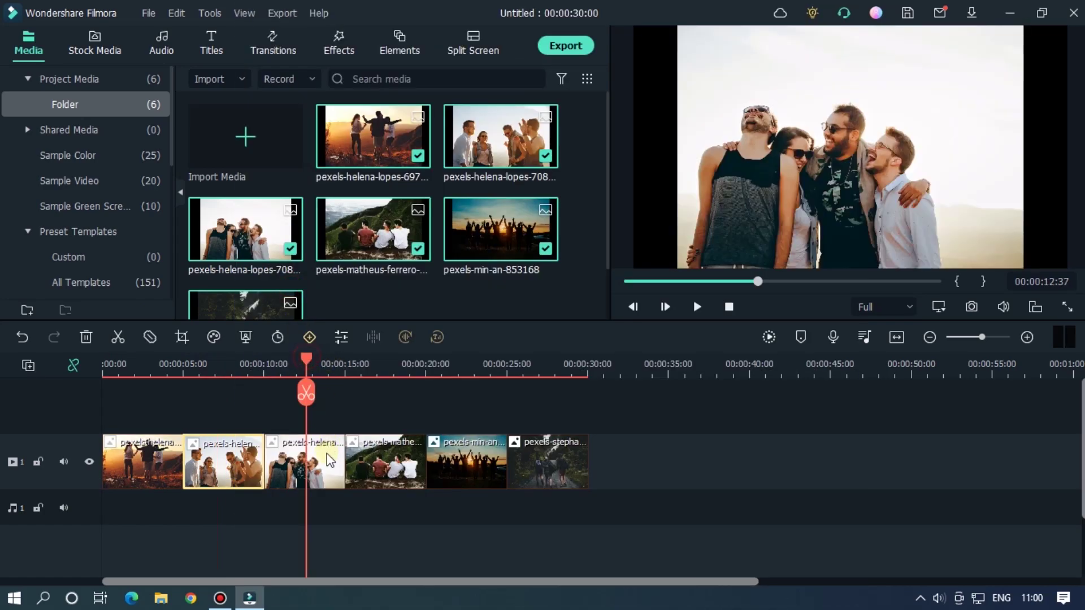
right_click(330, 460)
left_click(356, 285)
Apply Crop to Fit to the fourth, fifth and sixth photo clips.
left_click(384, 364)
right_click(382, 464)
left_click(395, 286)
left_click(455, 363)
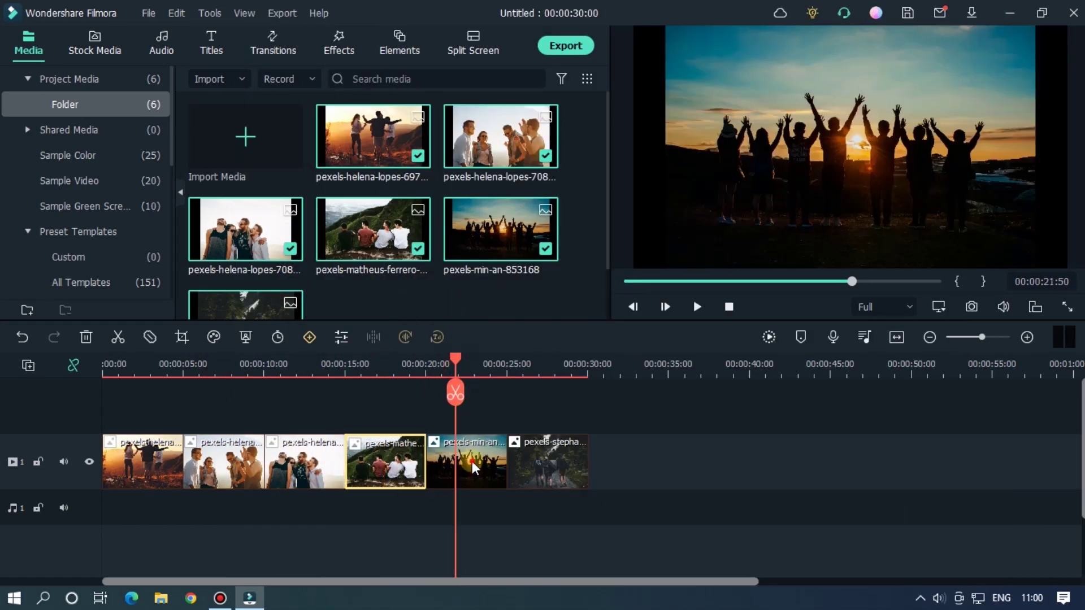
right_click(471, 468)
left_click(484, 286)
left_click(543, 363)
right_click(543, 463)
left_click(554, 286)
Push clips 2–6 far right, leaving the first photo alone, and zoom the timeline to seconds.
left_click_drag(553, 371, 598, 371)
left_click_drag(491, 498, 845, 467)
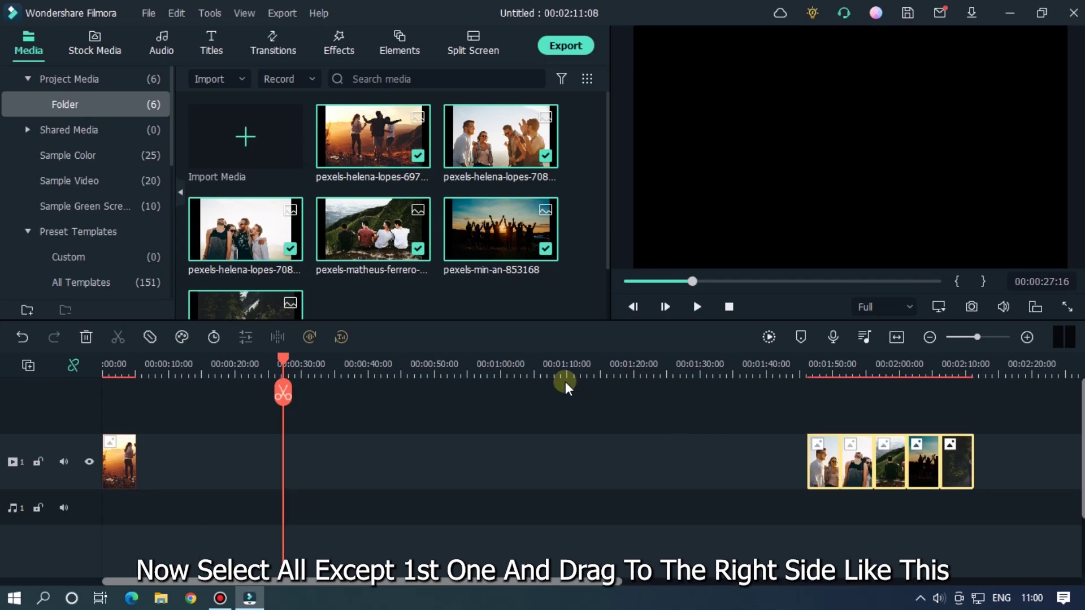
left_click_drag(650, 283, 622, 291)
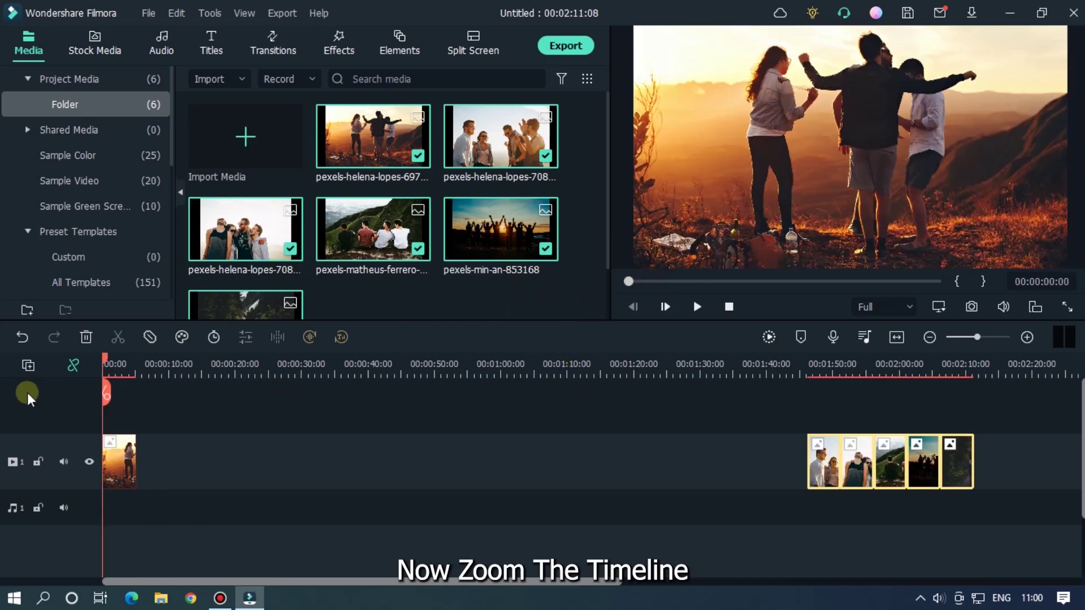
left_click_drag(136, 375, 408, 381)
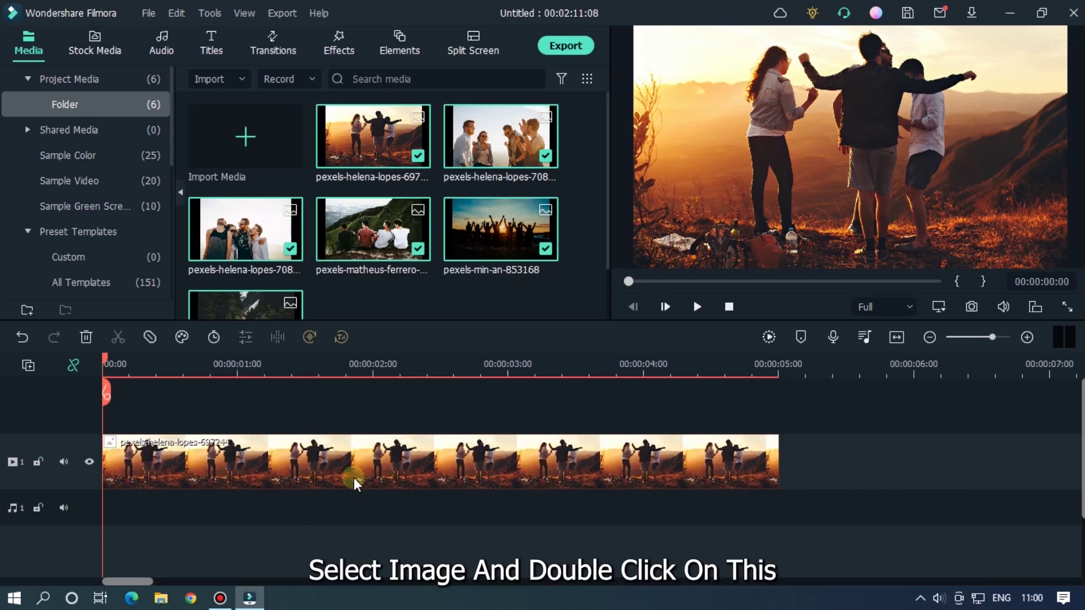
Add a starting Position keyframe (Y 0) to the first photo and set the playhead to 00:00:05:00.
double_click(364, 459)
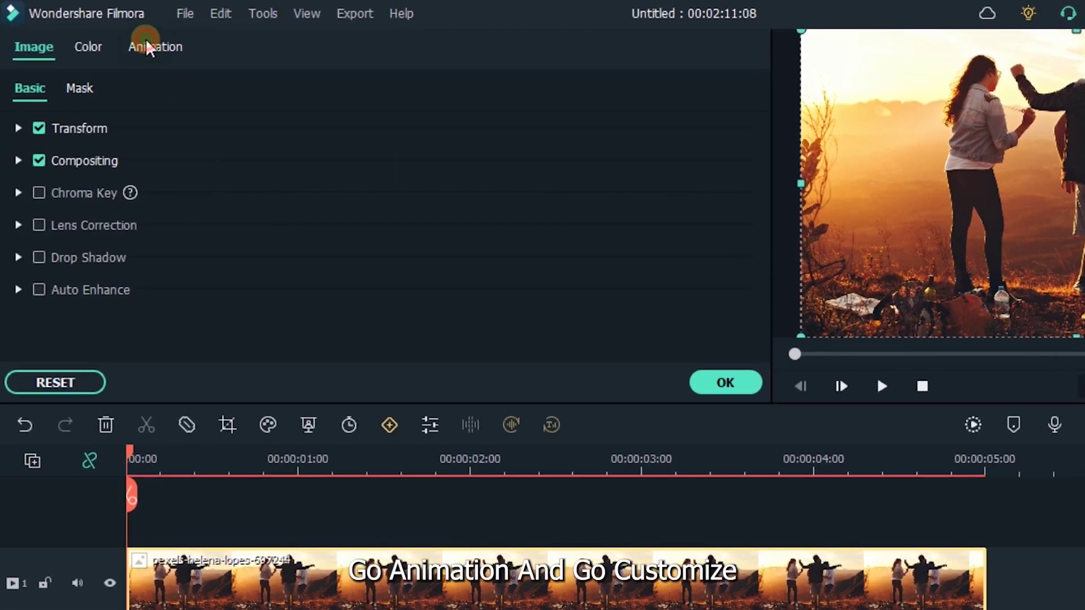
left_click(139, 45)
left_click(107, 88)
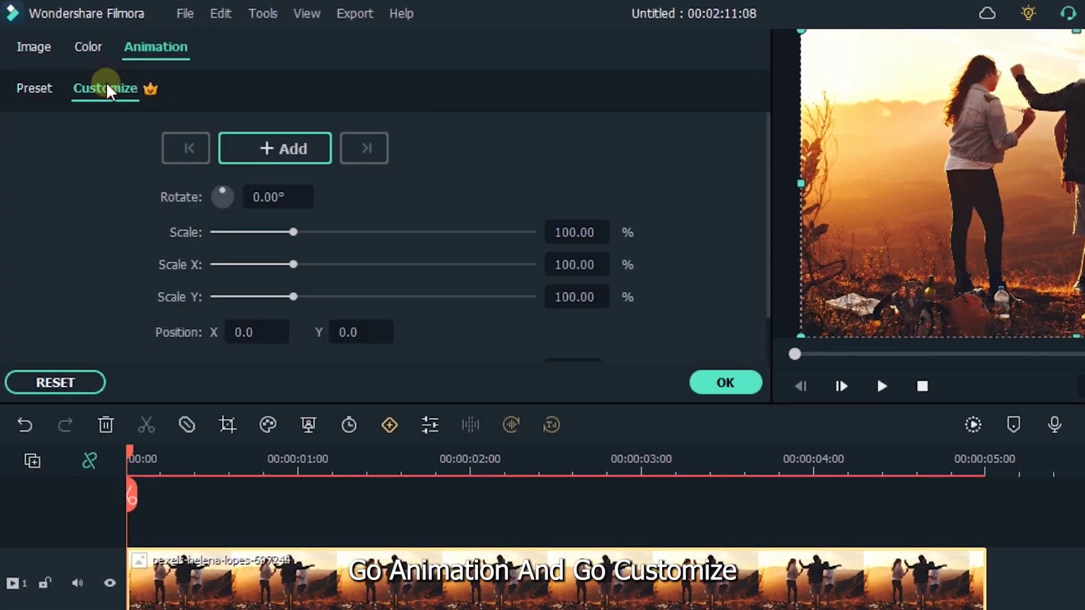
left_click(267, 148)
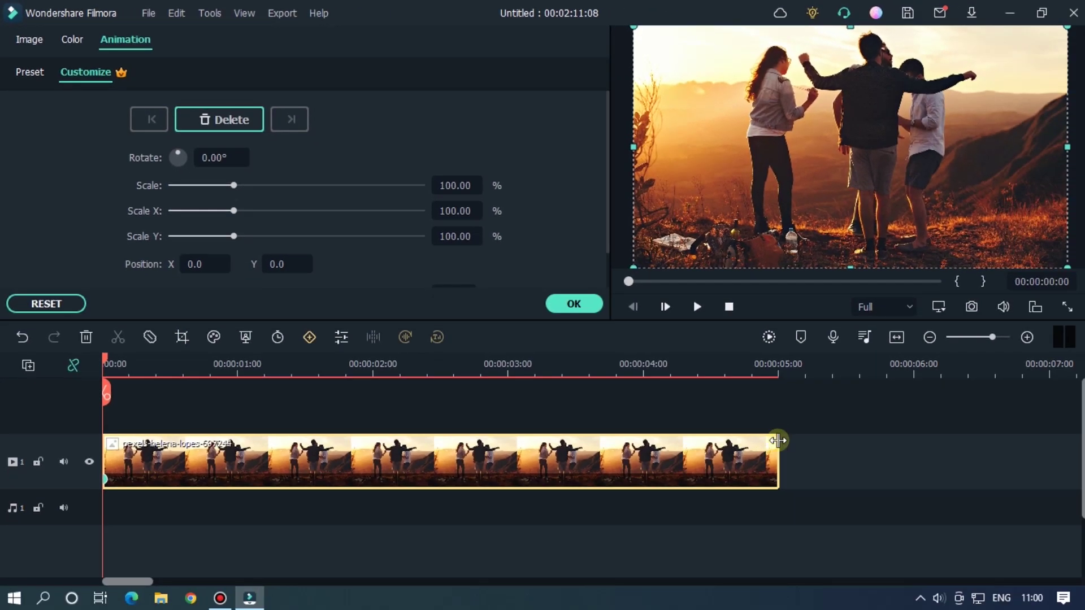
left_click_drag(780, 446, 855, 432)
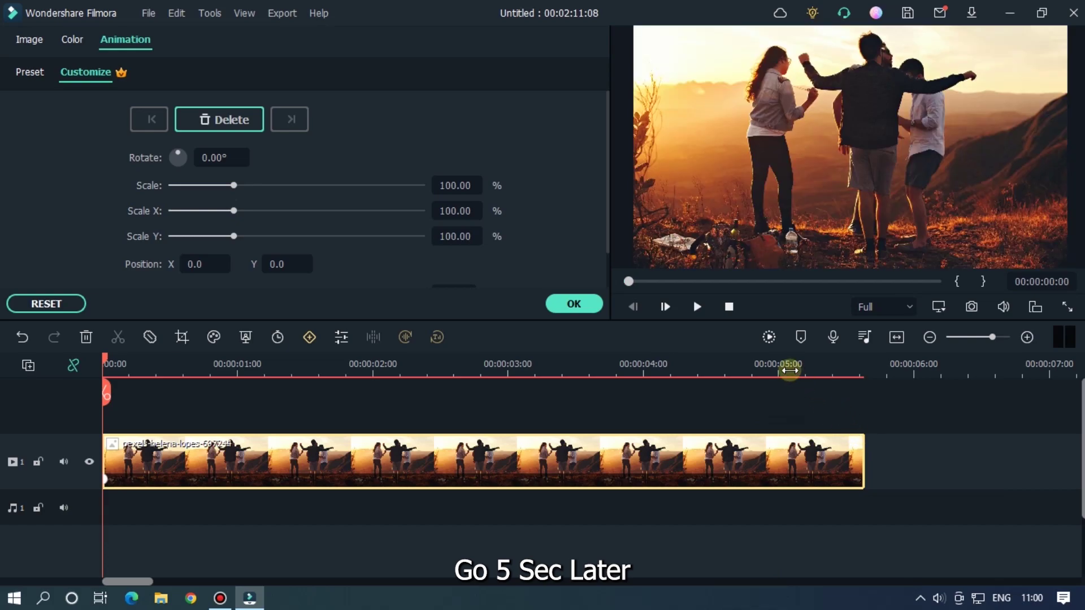
left_click(781, 364)
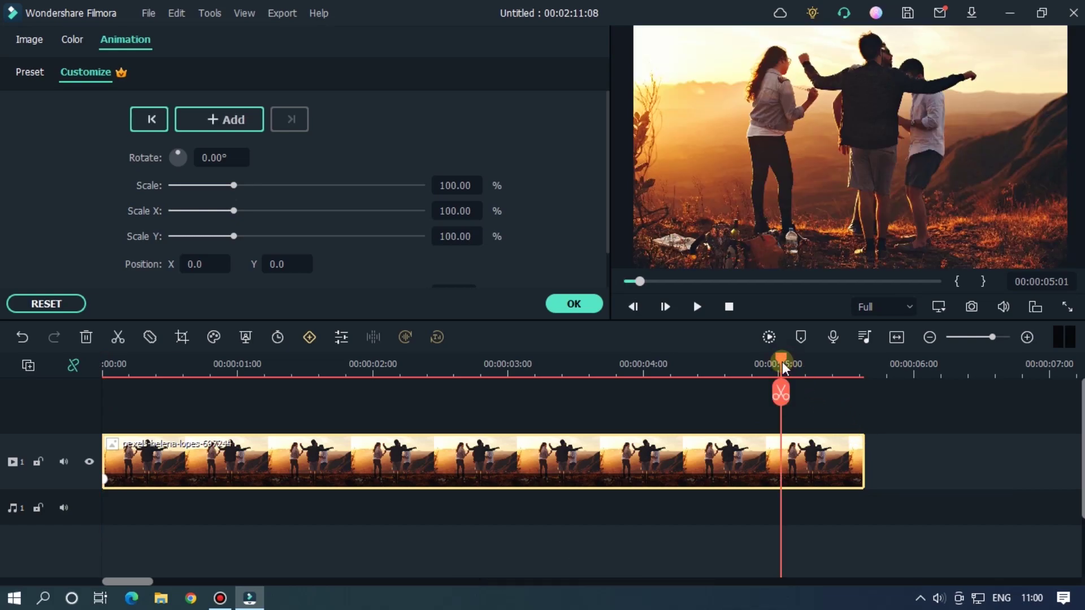
key("Left")
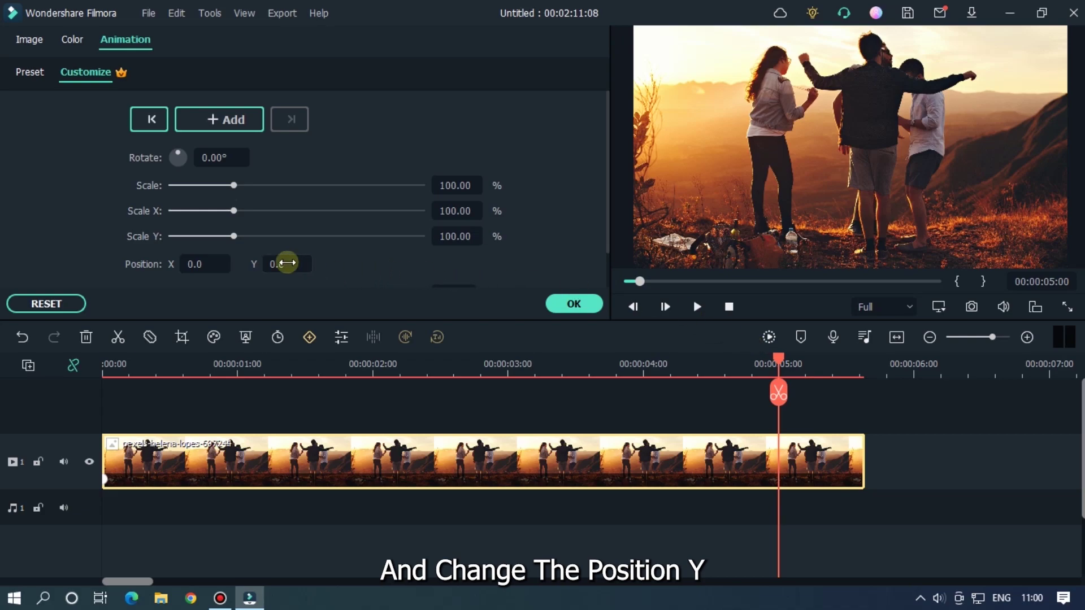
Keyframe the first photo at Y 337 at 5 seconds, then preview it sliding off-frame.
mouse_move(285, 262)
left_mouse_down()
mouse_move(276, 262)
mouse_move(341, 259)
mouse_move(284, 264)
left_mouse_up()
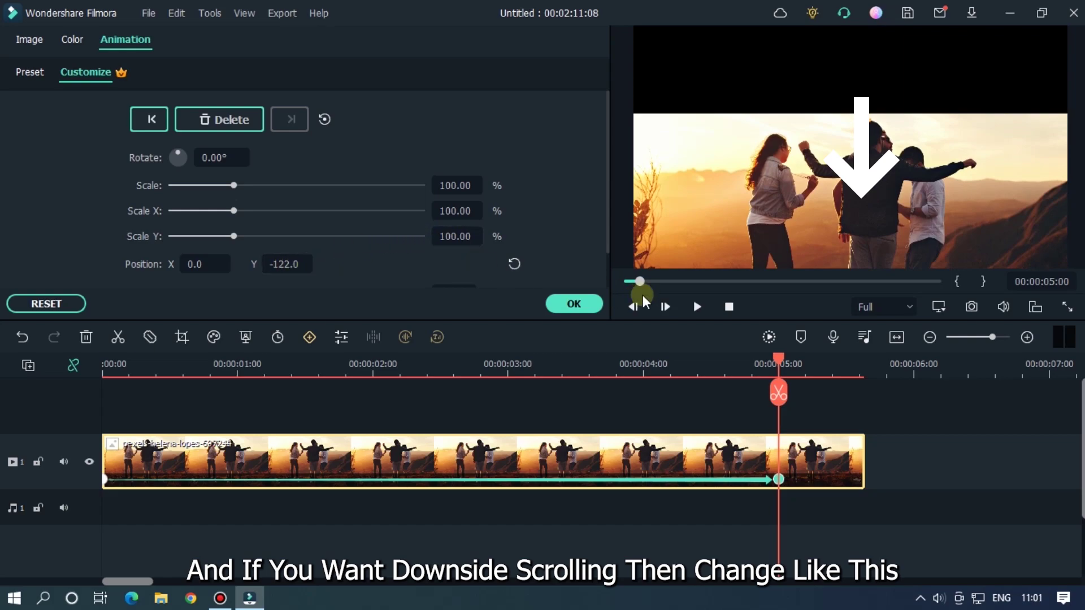
left_click_drag(286, 267, 364, 266)
key("ctrl+z")
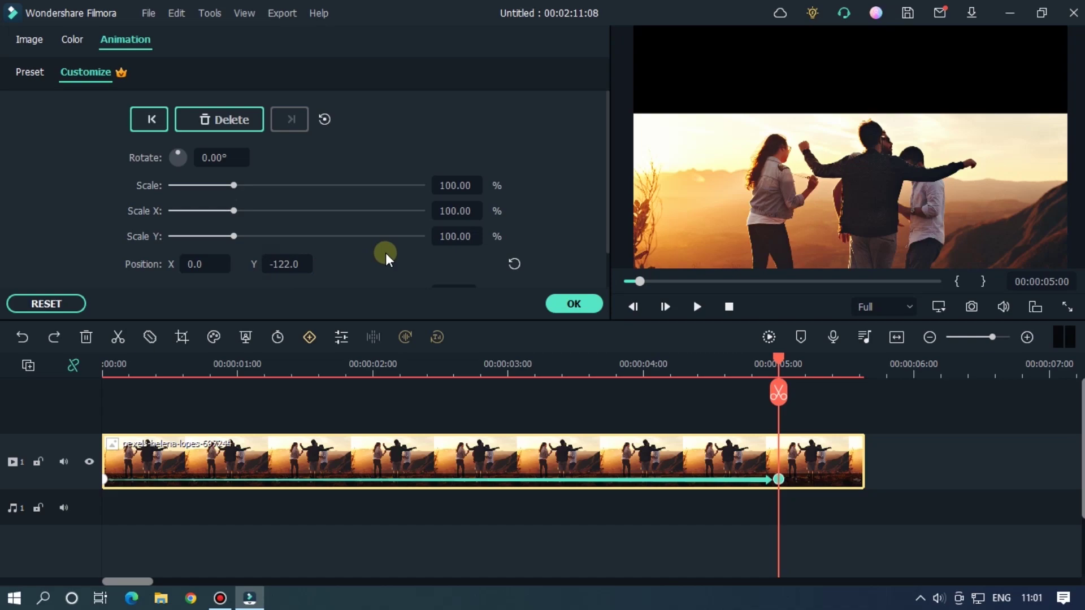
key("ctrl+z")
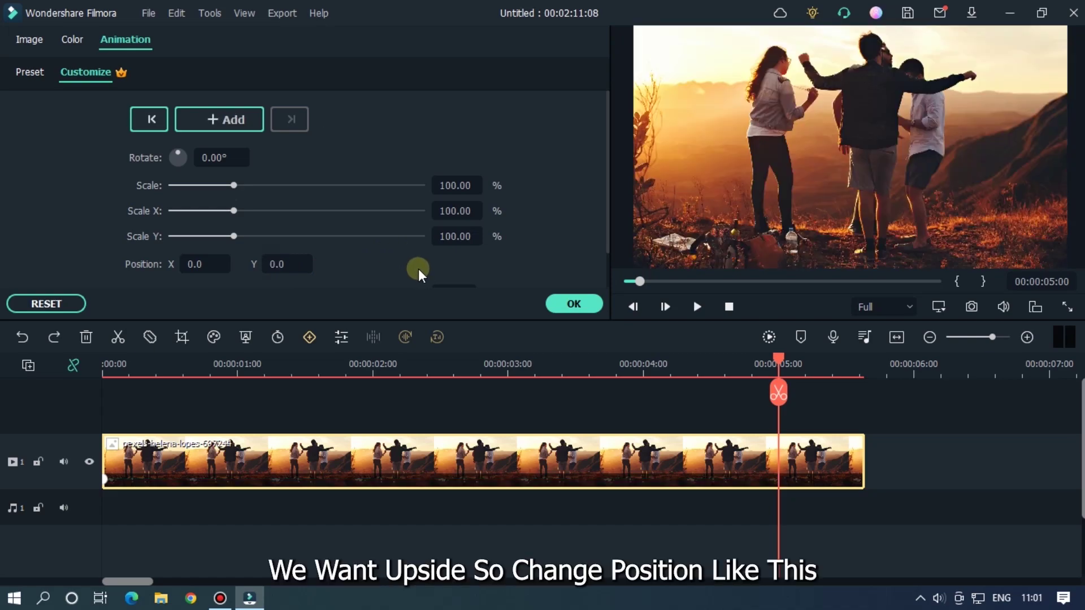
mouse_move(277, 262)
left_mouse_down()
mouse_move(346, 261)
mouse_move(271, 273)
mouse_move(283, 265)
left_mouse_up()
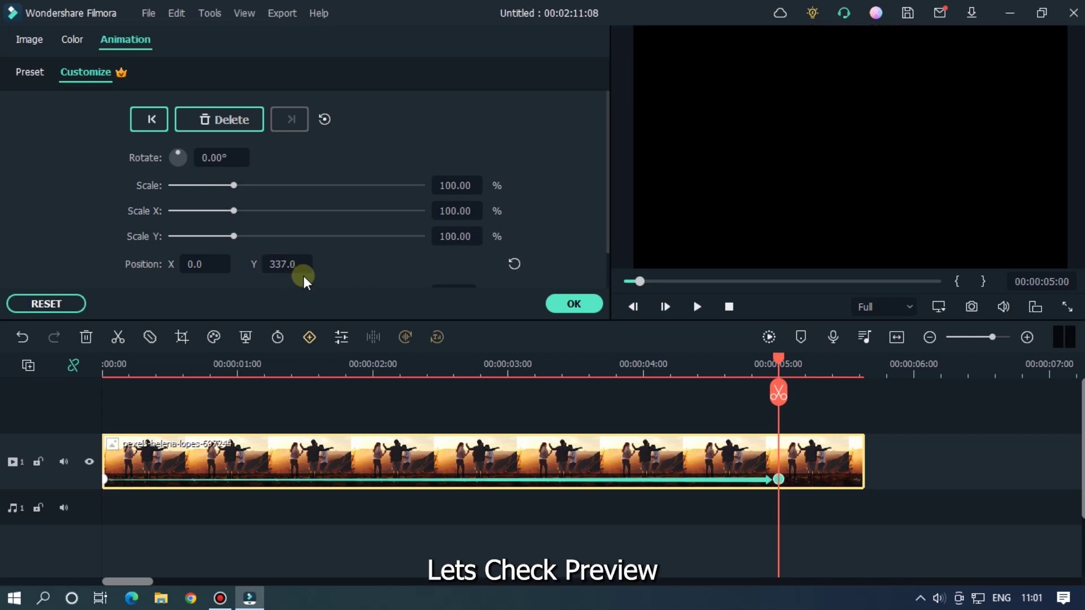
left_click_drag(640, 281, 615, 281)
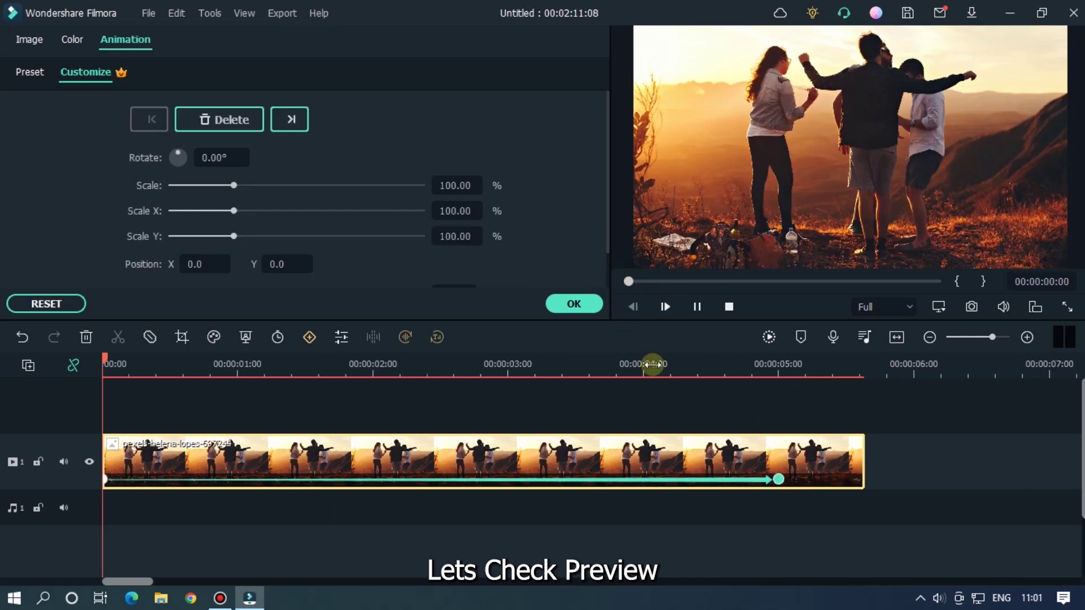
key("space")
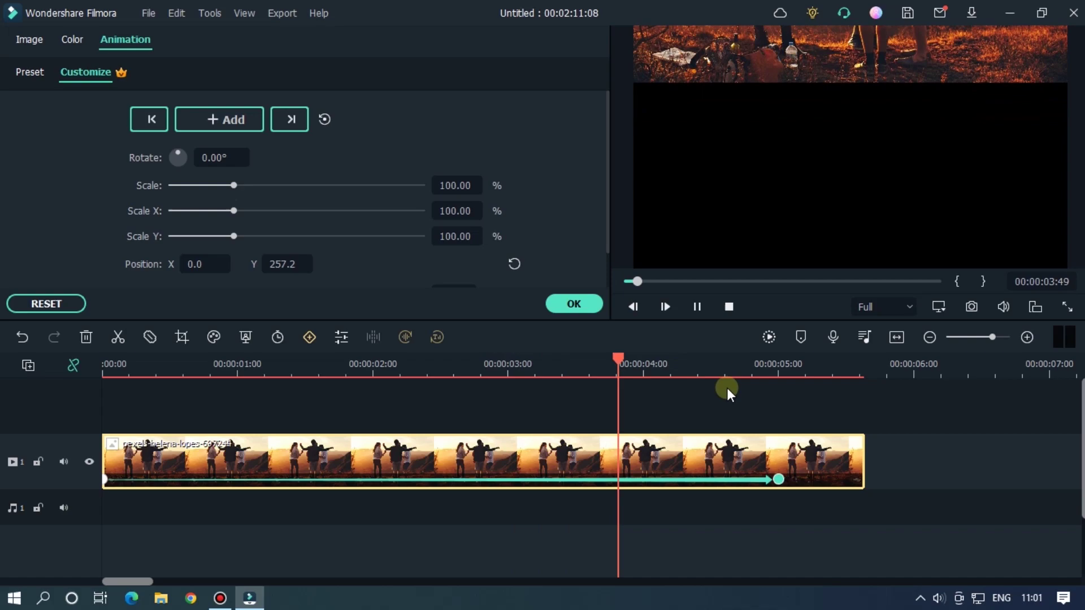
key("space")
Drop the second photo onto a new Track 2 starting at 0:00.
scroll(659, 368, "down", 3)
scroll(659, 368, "down", 1)
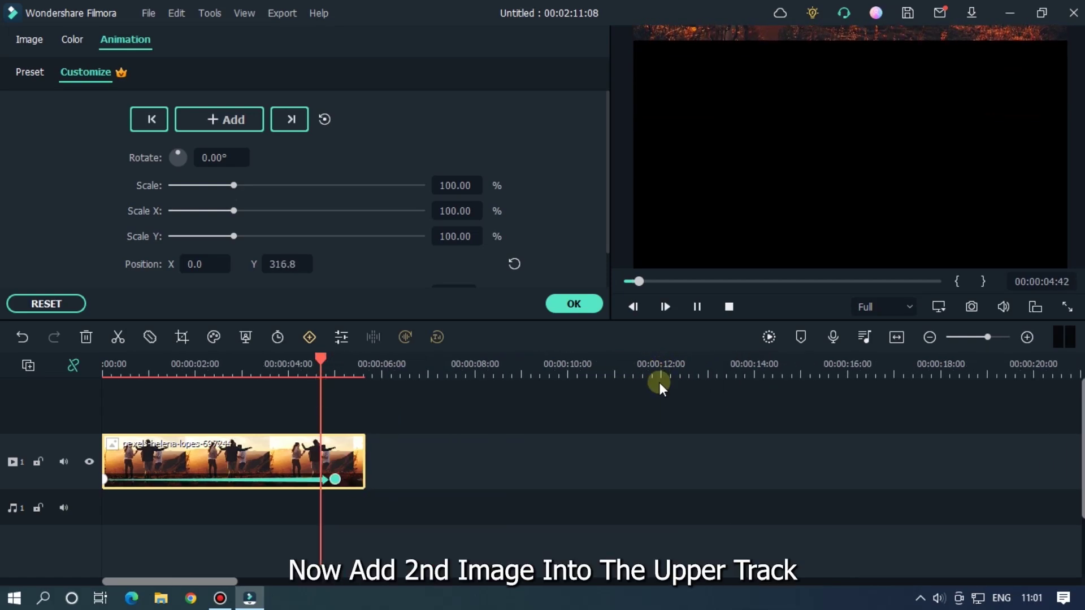
scroll(664, 368, "down", 2)
scroll(664, 368, "down", 6)
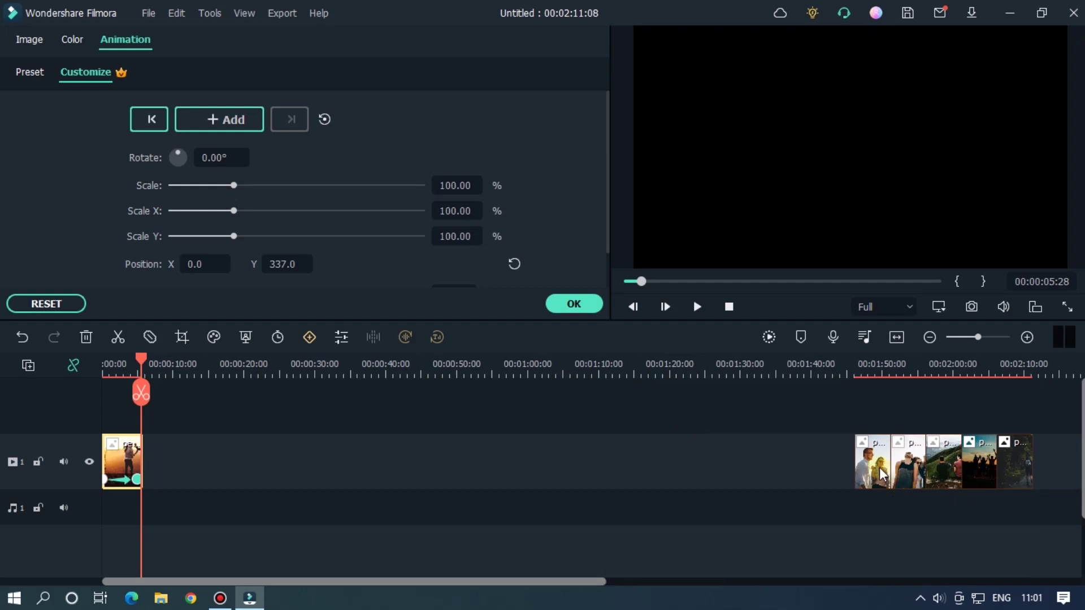
left_click_drag(876, 469, 105, 418)
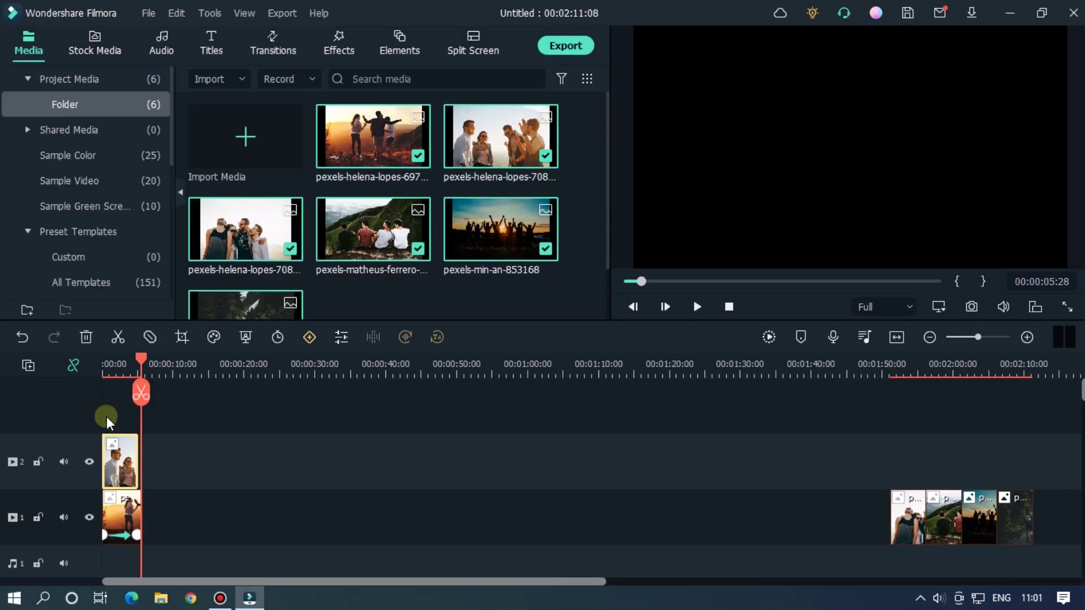
left_click_drag(638, 283, 596, 279)
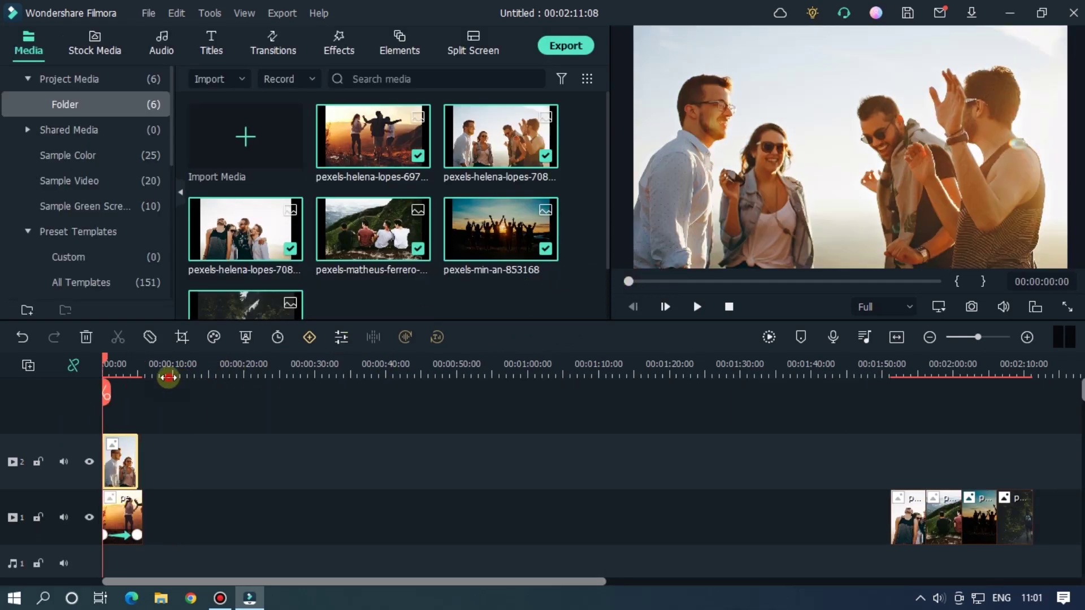
scroll(168, 377, "up", 8)
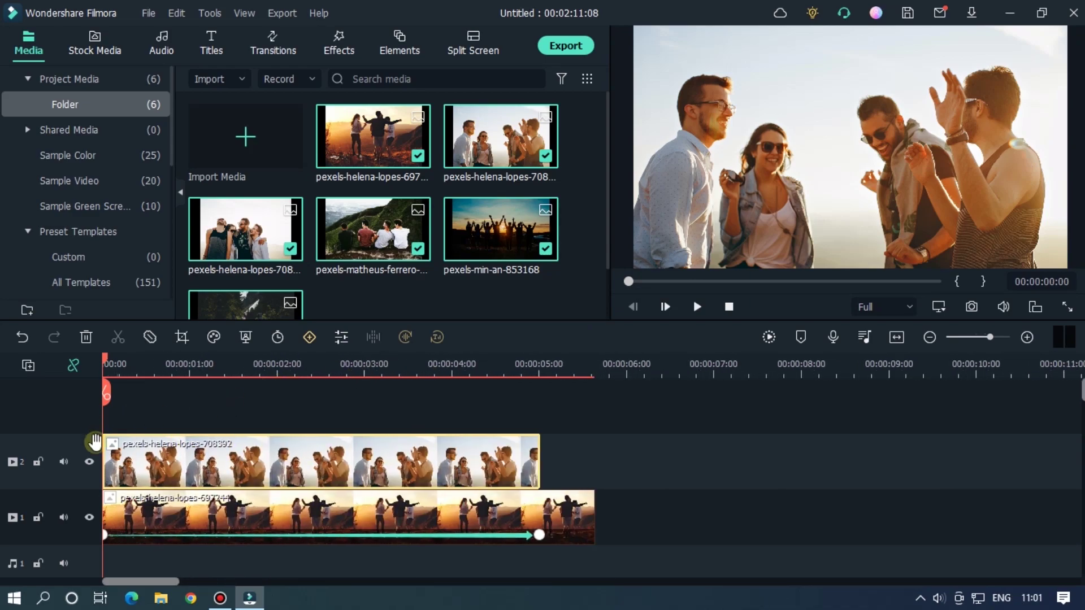
Hide Track 2 to scrub the first photo's slide-down, then show it again.
left_click(89, 462)
left_click(141, 363)
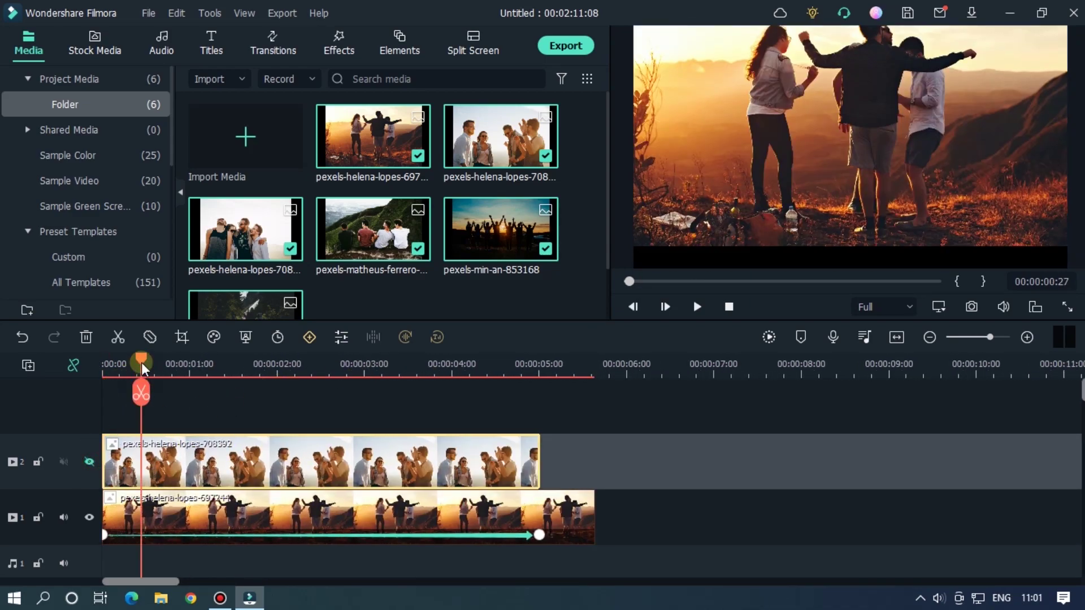
left_click_drag(141, 364, 319, 374)
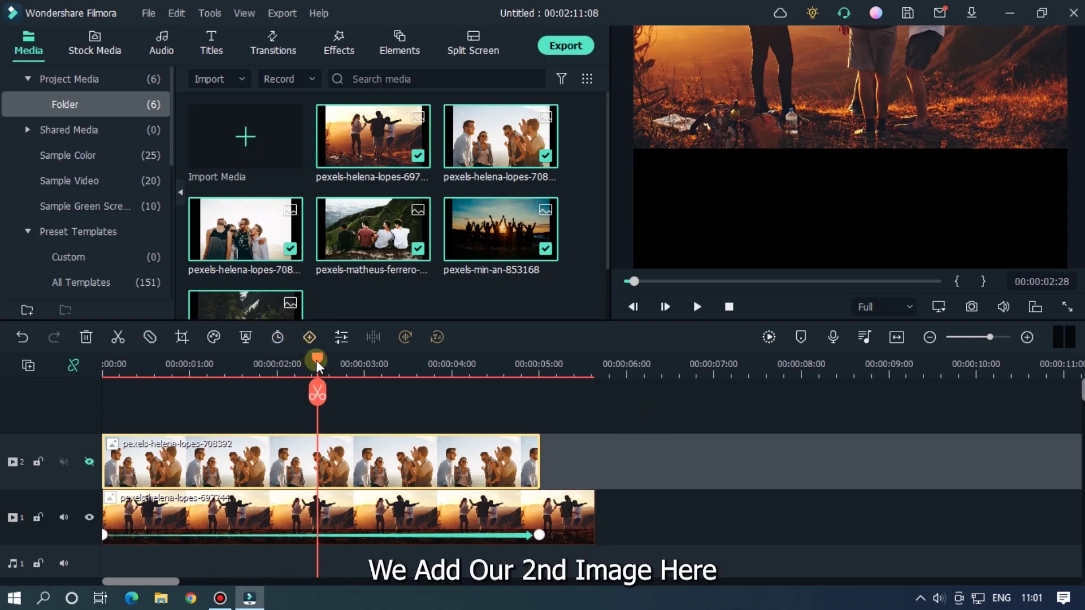
left_click_drag(316, 360, 72, 368)
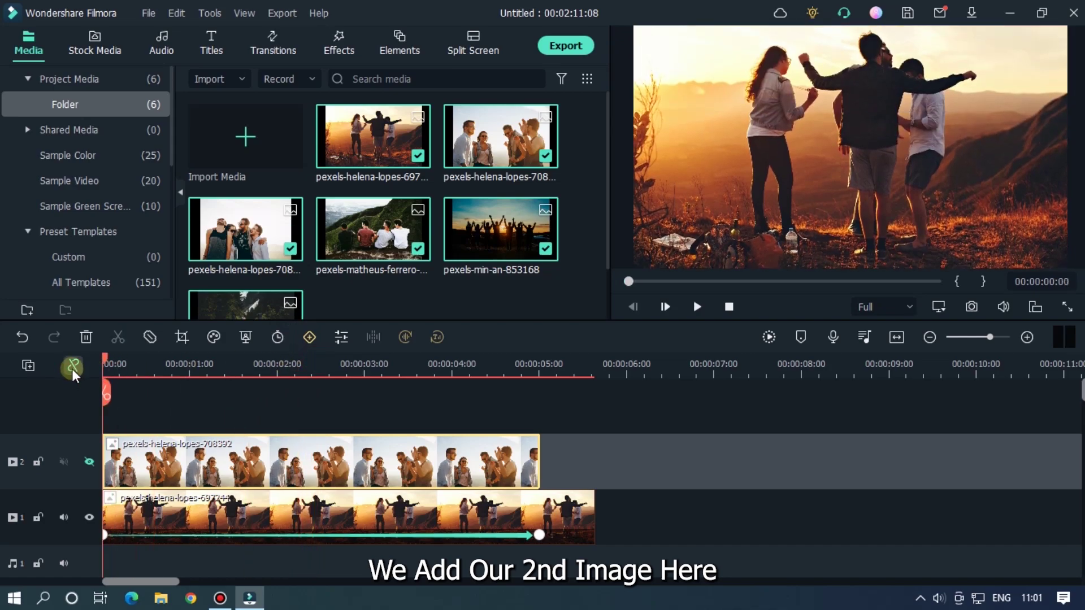
left_click(89, 463)
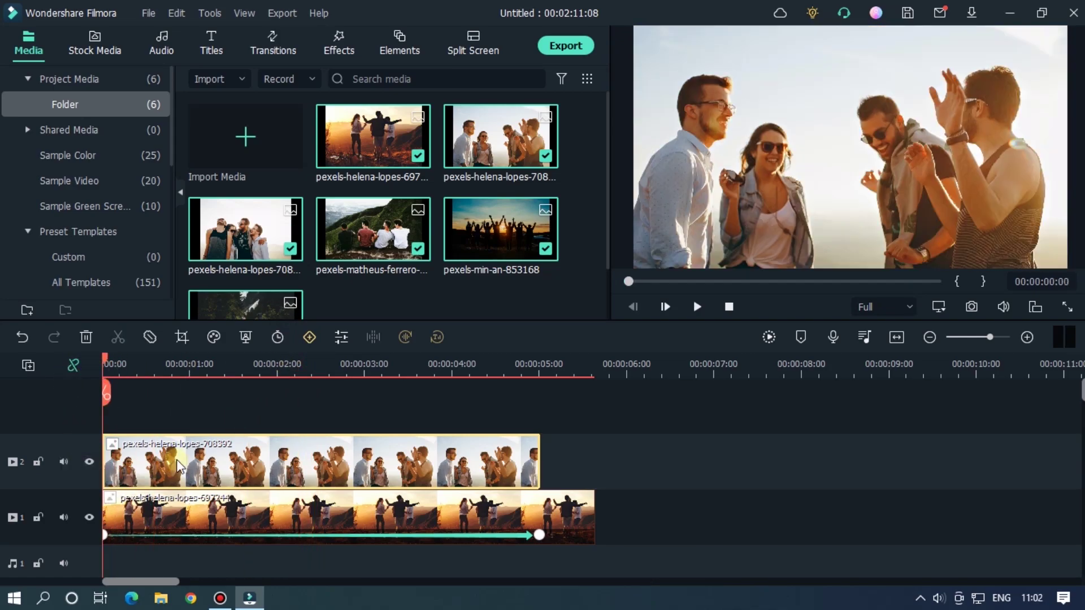
Give the second photo a start keyframe at Position Y -337, lengthen it, and park the playhead at 5 seconds.
double_click(173, 453)
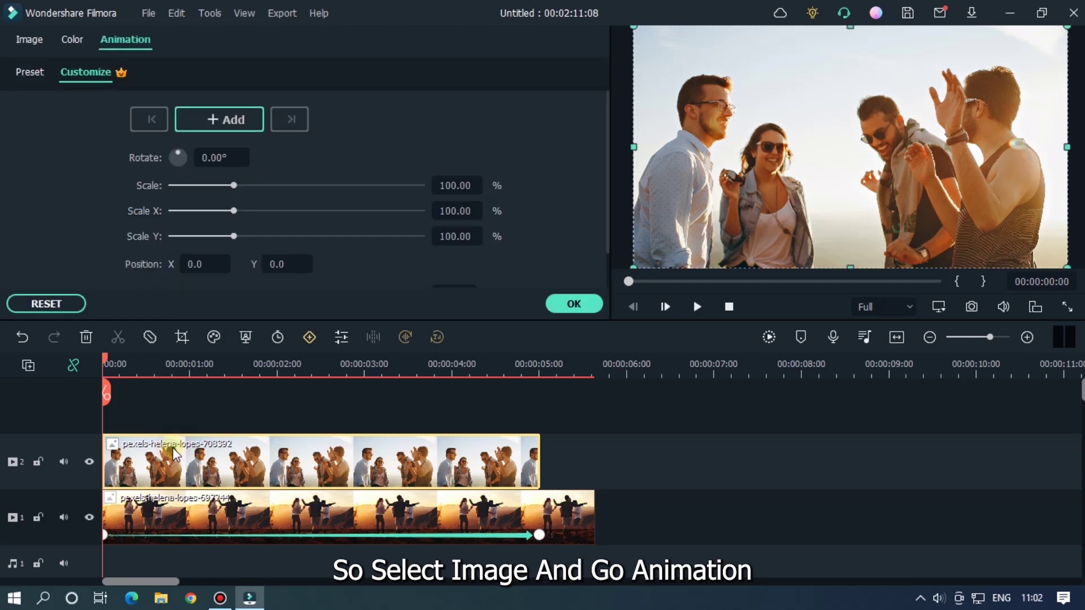
left_click(209, 119)
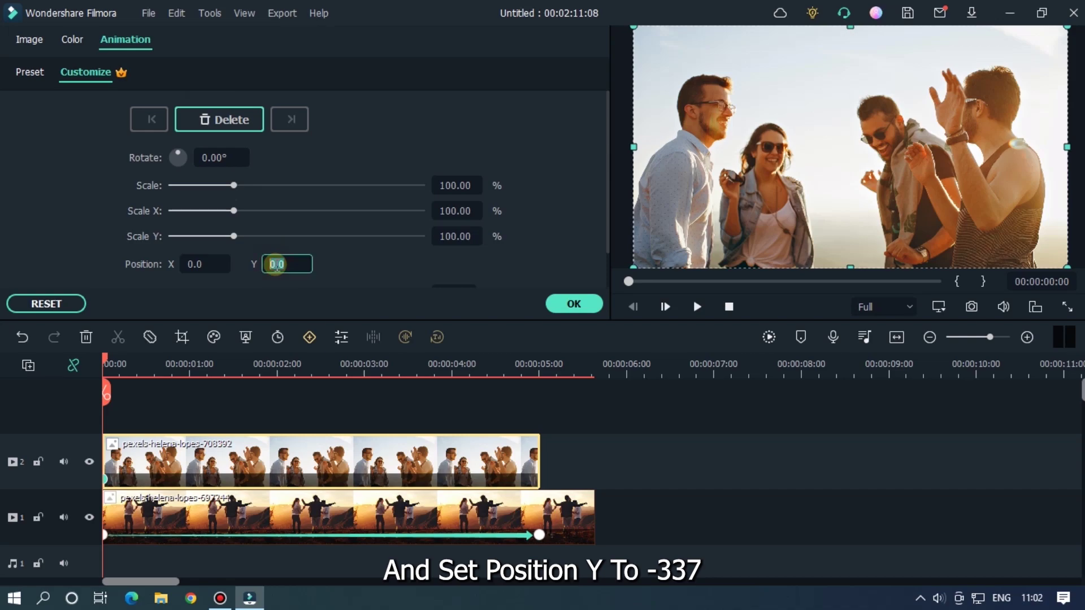
left_click(277, 264)
type("-337")
key("Return")
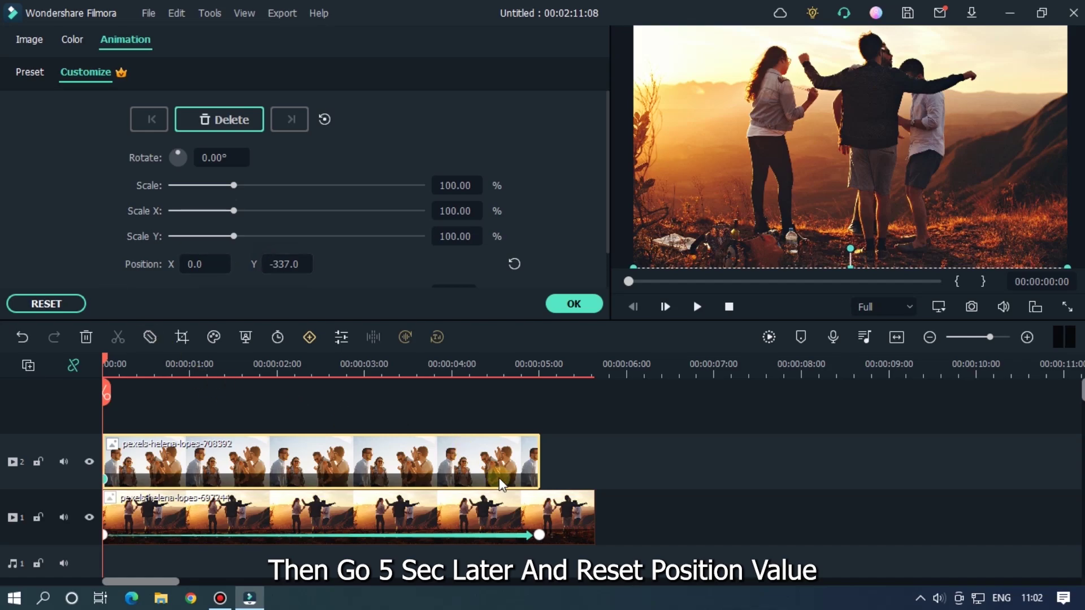
left_click_drag(538, 444, 571, 444)
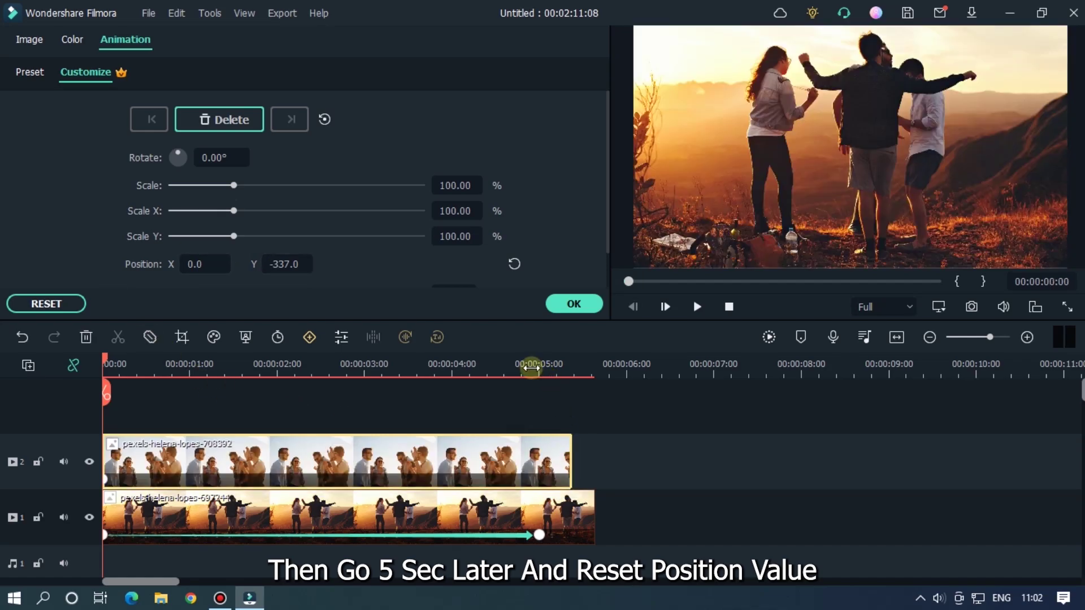
left_click(542, 364)
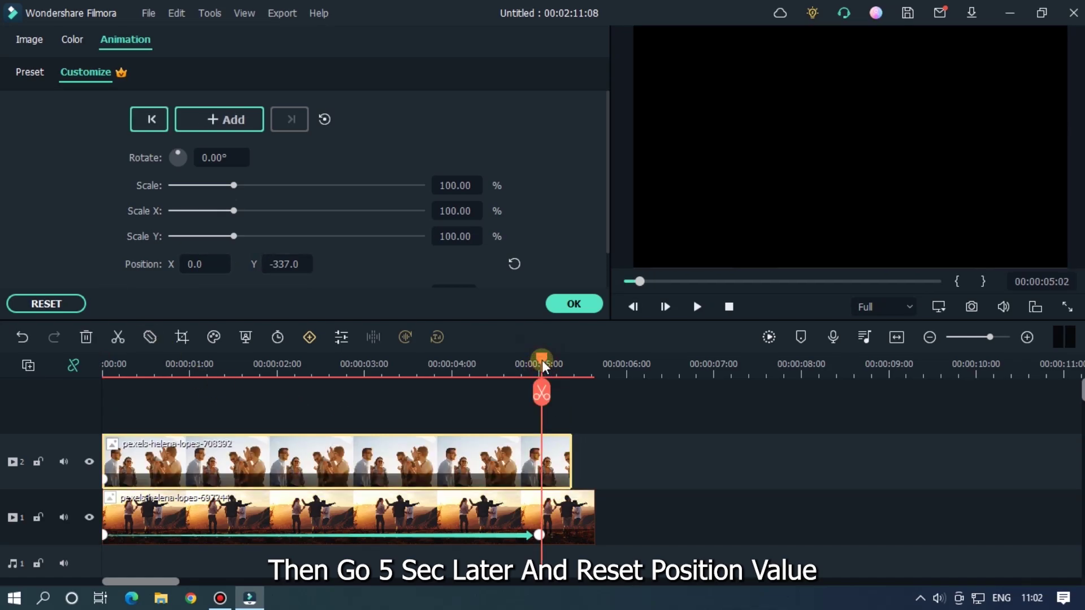
left_click_drag(542, 360, 539, 364)
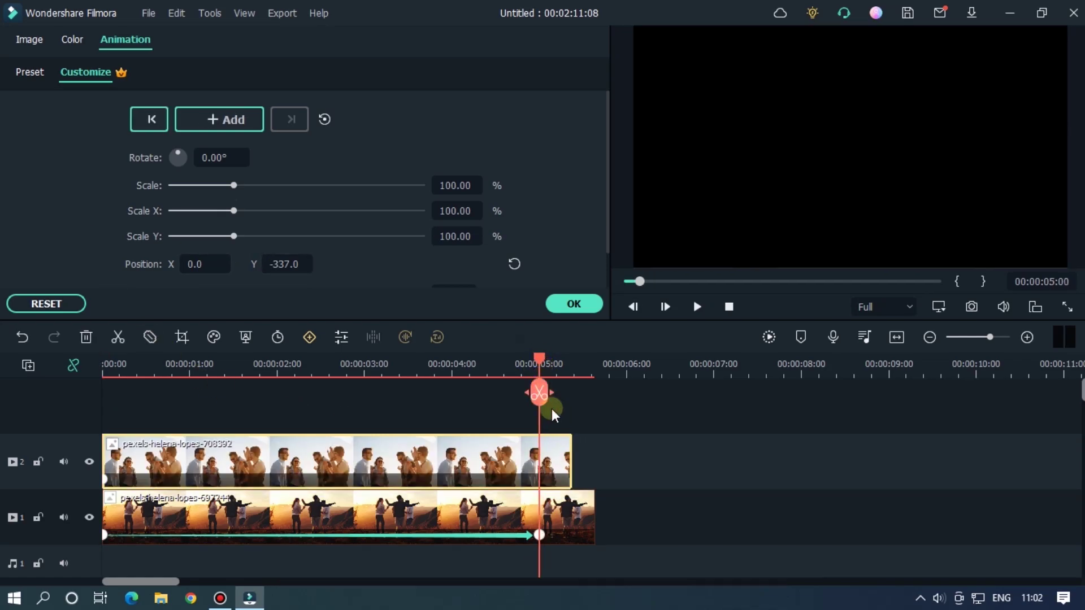
Reset the second photo to Y 0 at 00:00:05:00 and preview it sliding in.
left_click(519, 261)
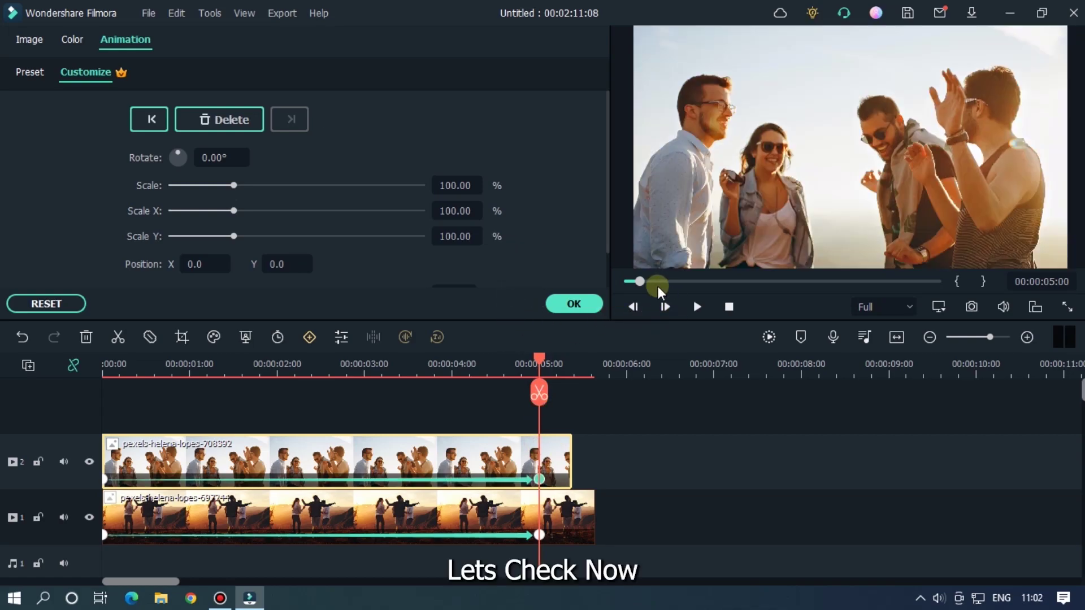
left_click_drag(648, 282, 596, 280)
key("space")
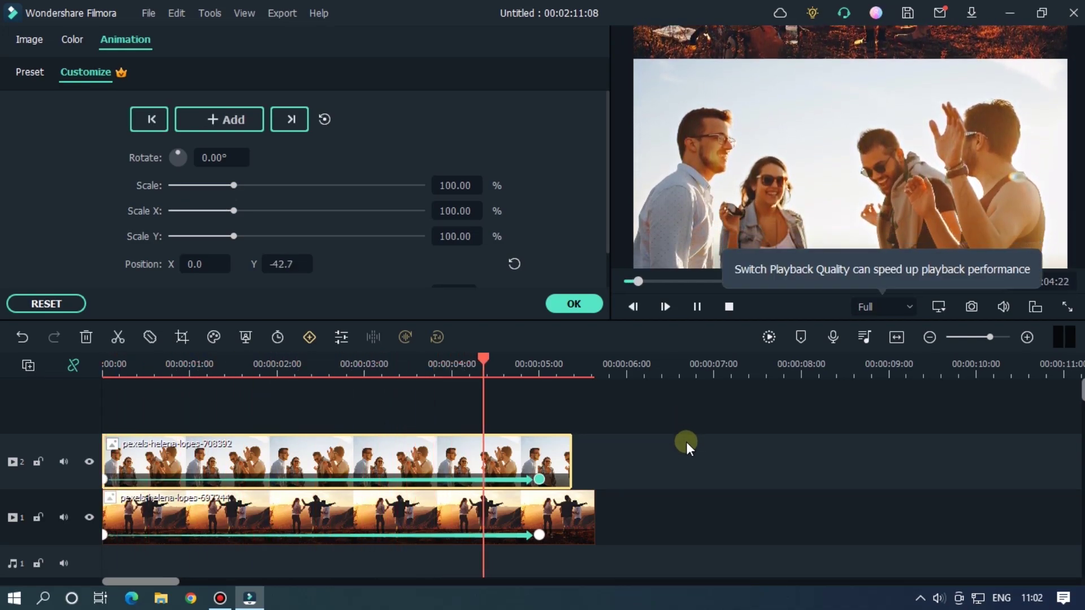
key("space")
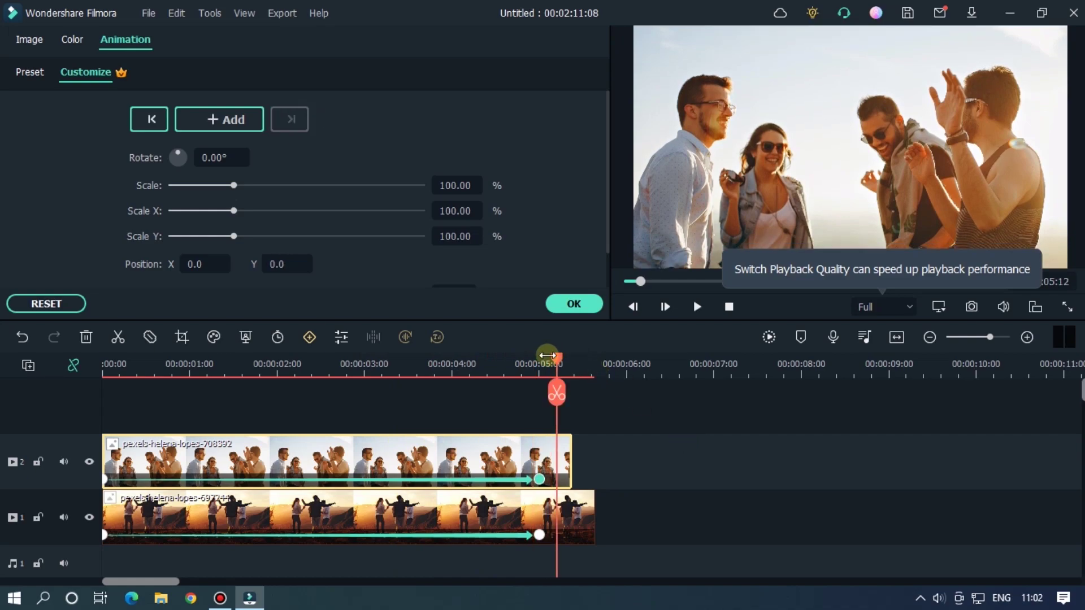
mouse_move(551, 361)
left_mouse_down()
mouse_move(447, 364)
mouse_move(547, 365)
left_mouse_up()
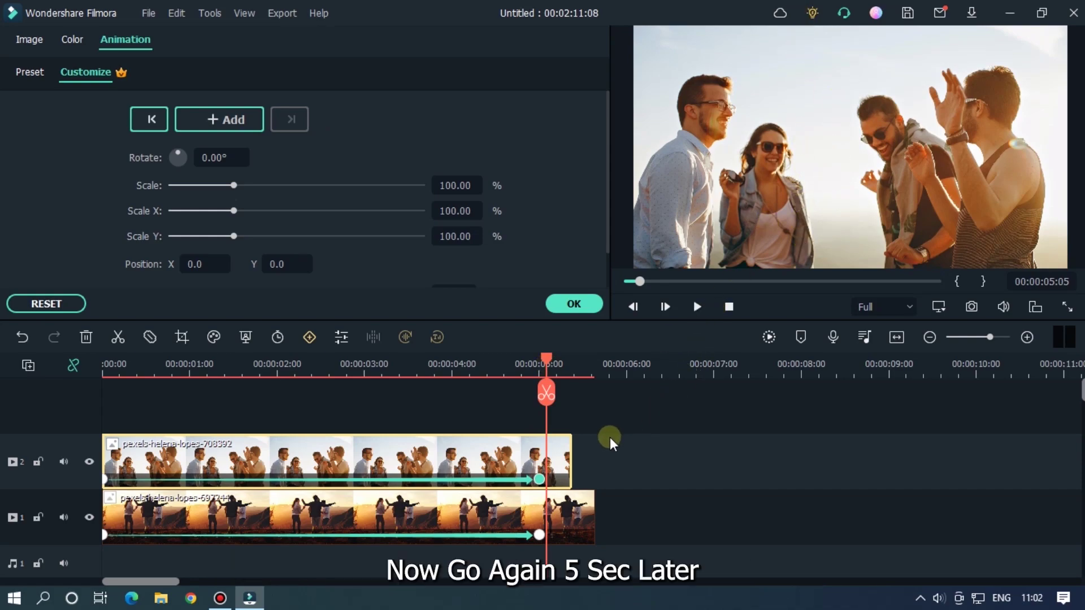
Extend the Track 2 photo to 10 seconds and keyframe Position Y 337 there.
left_click_drag(571, 453, 1011, 438)
left_click(909, 361)
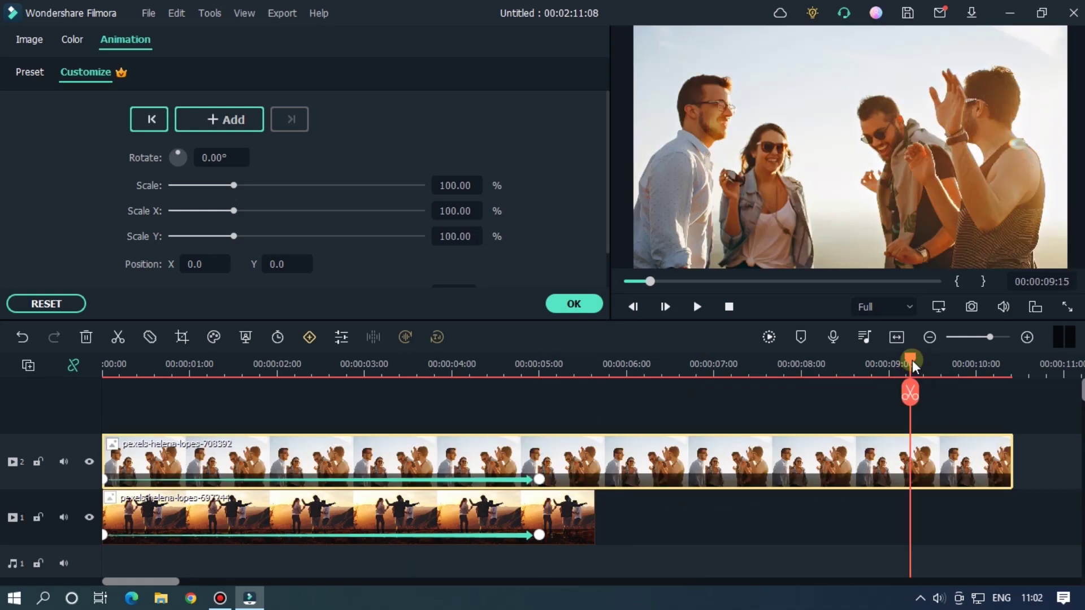
left_click_drag(911, 361, 981, 361)
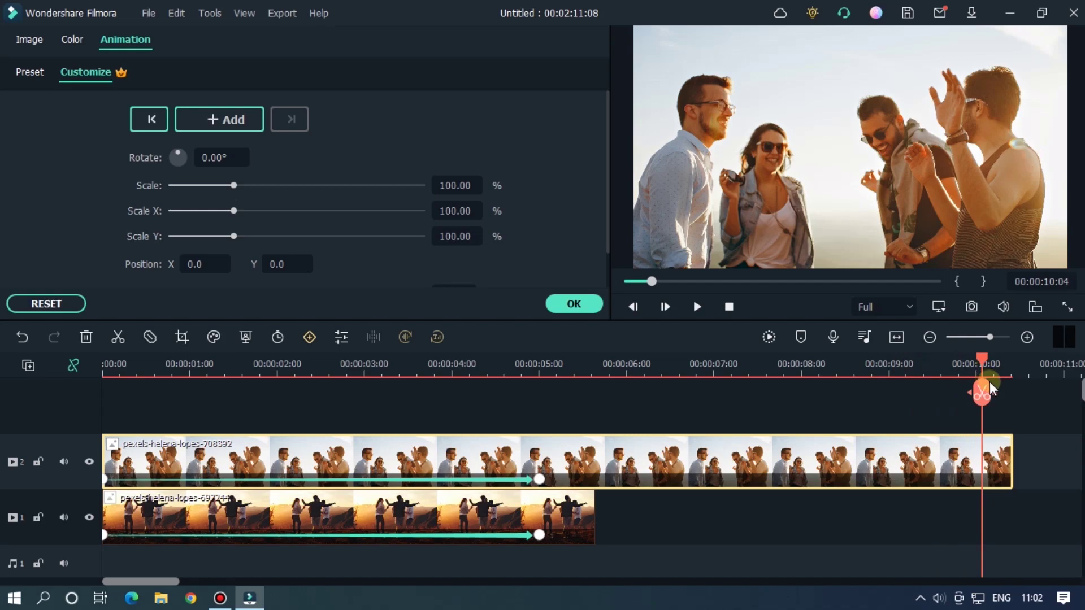
key("Left")
key("Left")
key("Left")
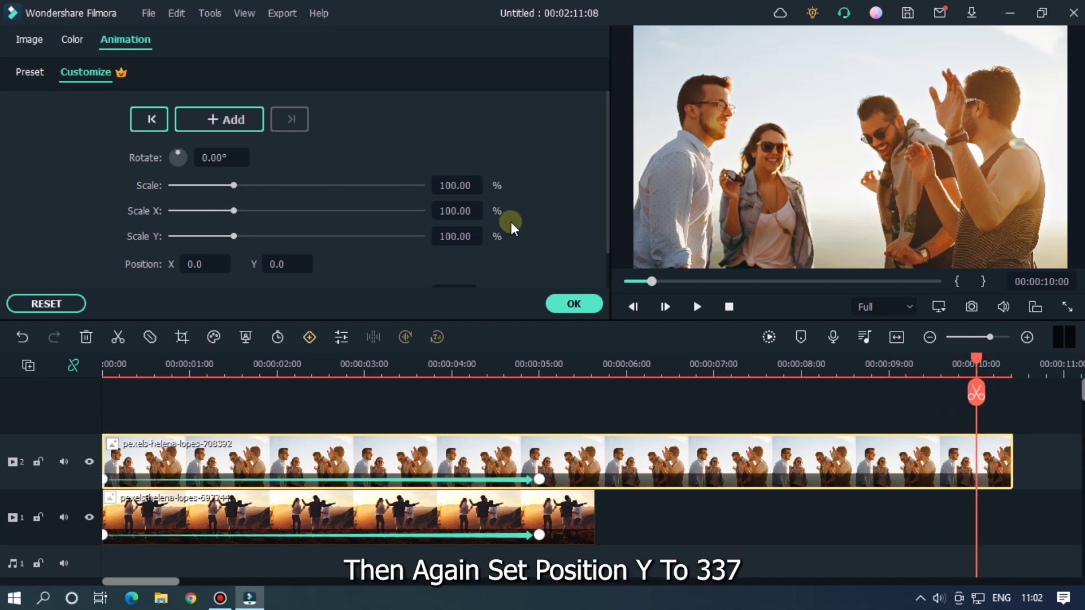
scroll(415, 273, "down", 2)
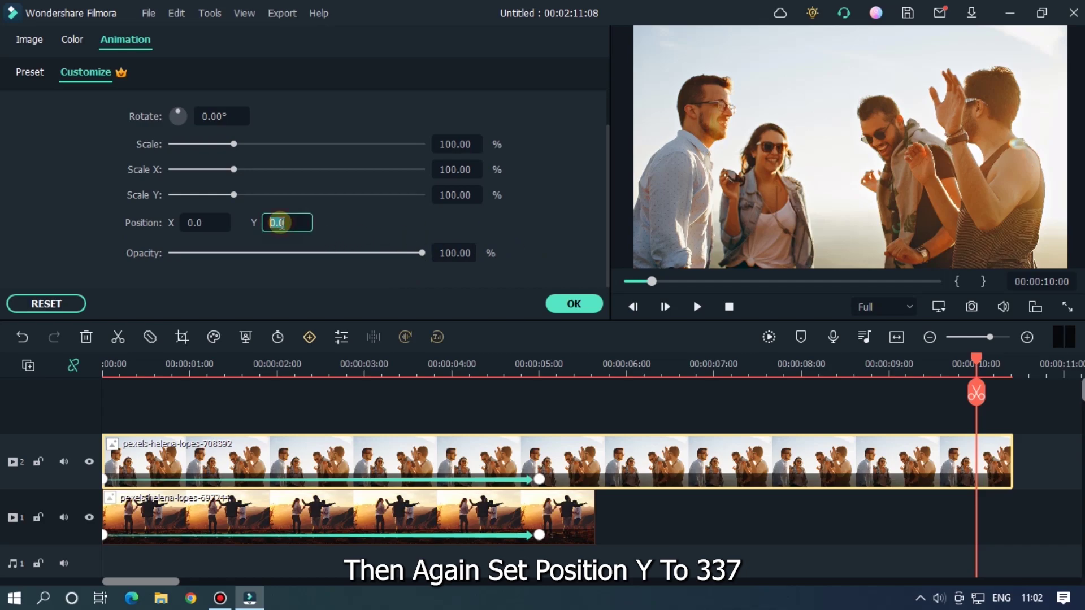
left_click(281, 222)
type("337")
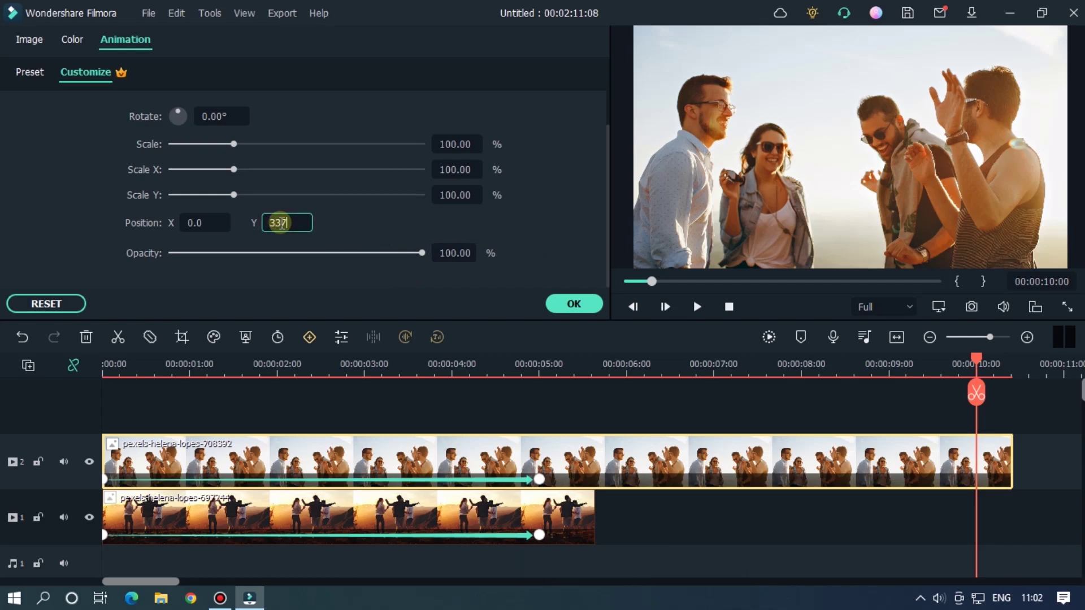
key("Return")
Preview the upward scroll-off from the 5-second mark.
left_click(520, 362)
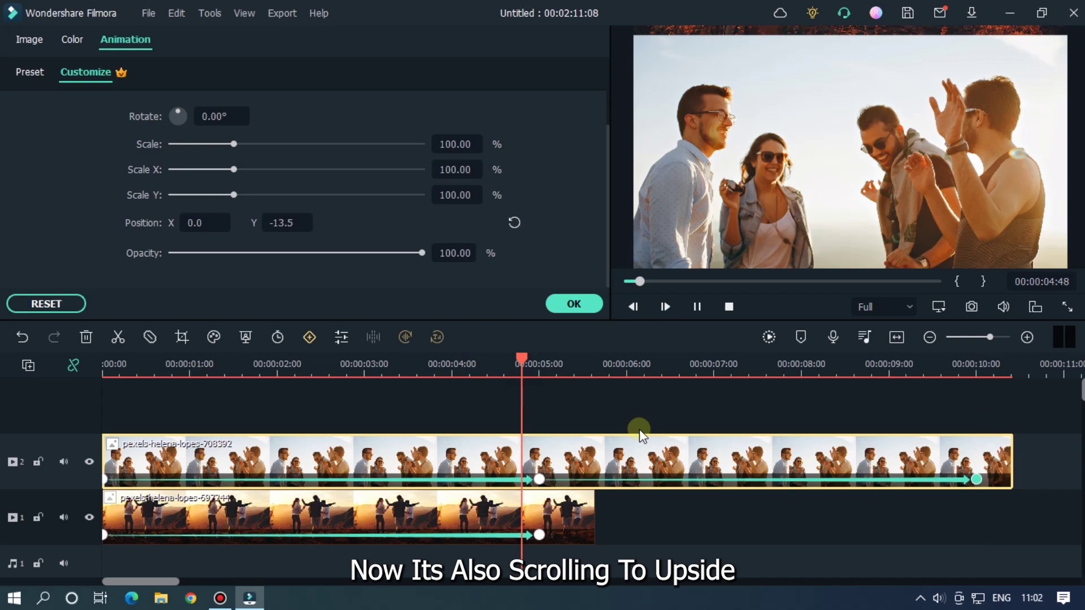
key("space")
scroll(154, 579, "right", 5)
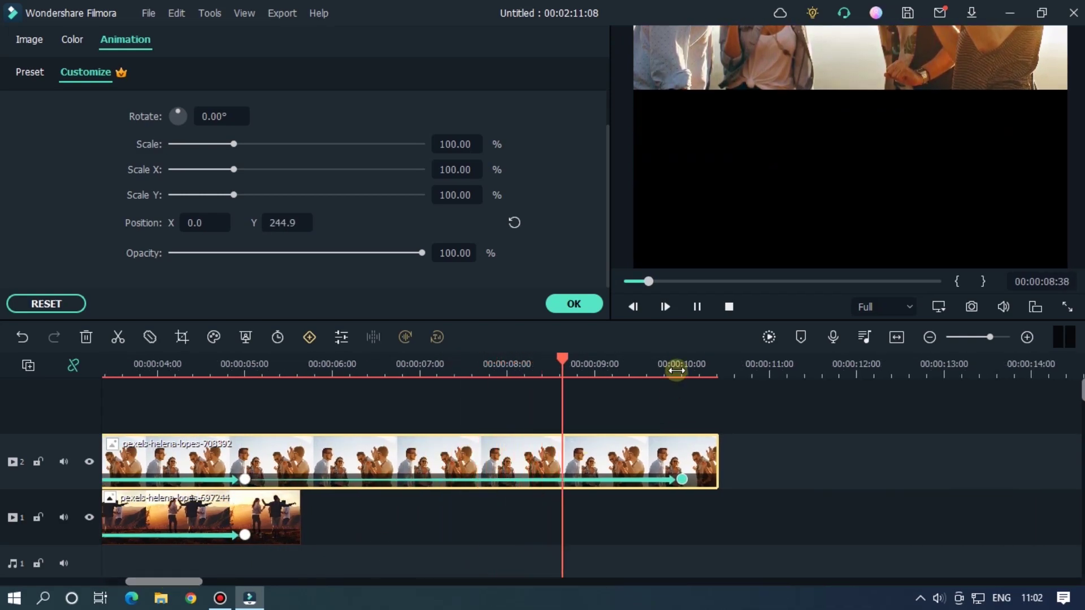
key("space")
scroll(649, 368, "down", 3)
Place the next group photo on a new Track 3.
scroll(534, 352, "down", 3)
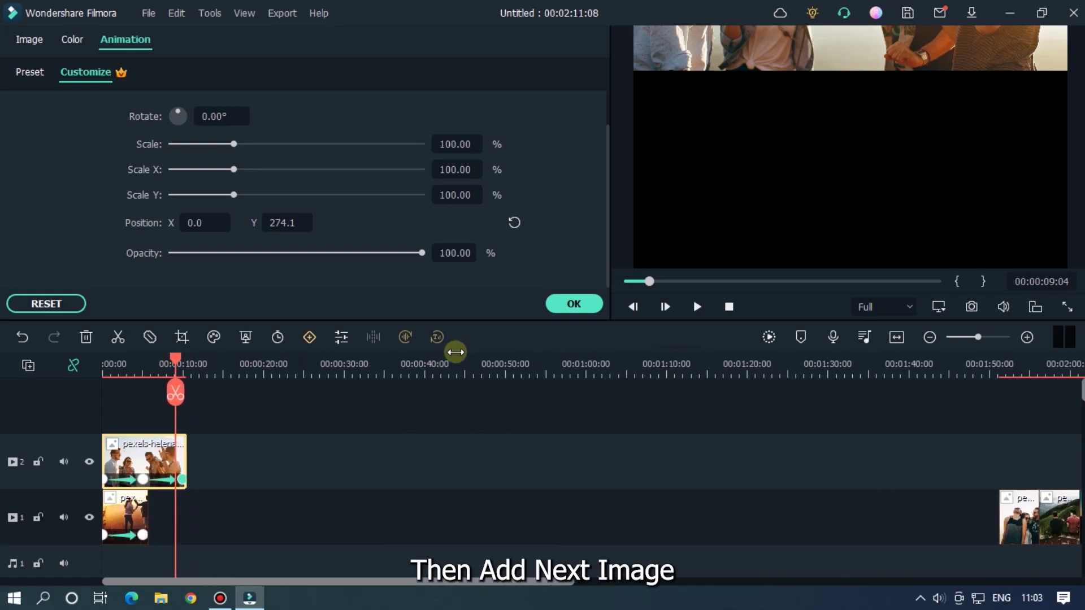
left_click_drag(838, 511, 127, 384)
left_click(120, 363)
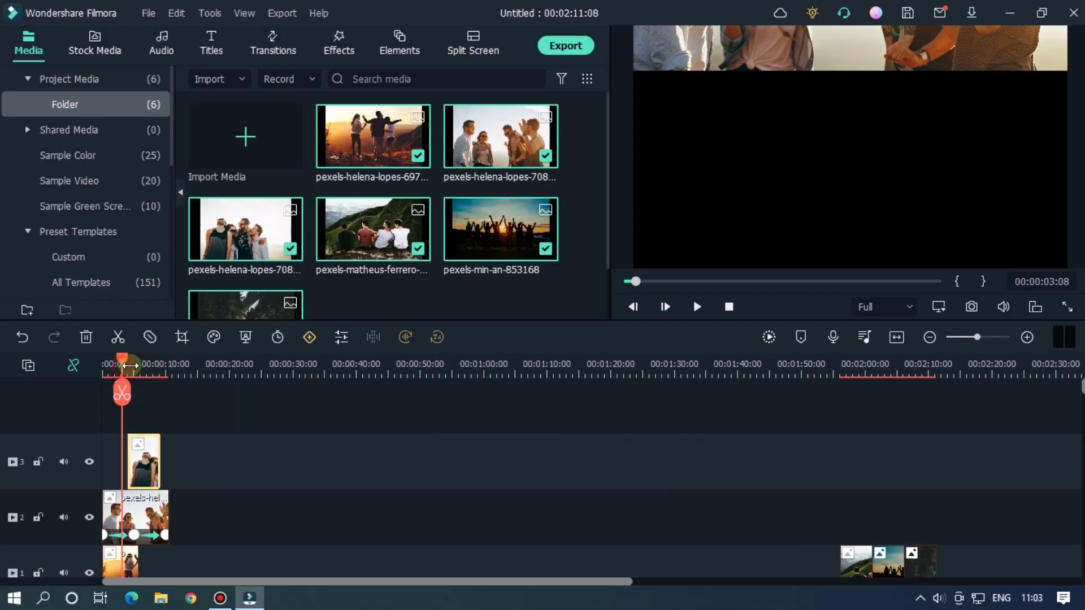
scroll(235, 363, "up", 10)
scroll(492, 364, "up", 3)
scroll(452, 364, "down", 3)
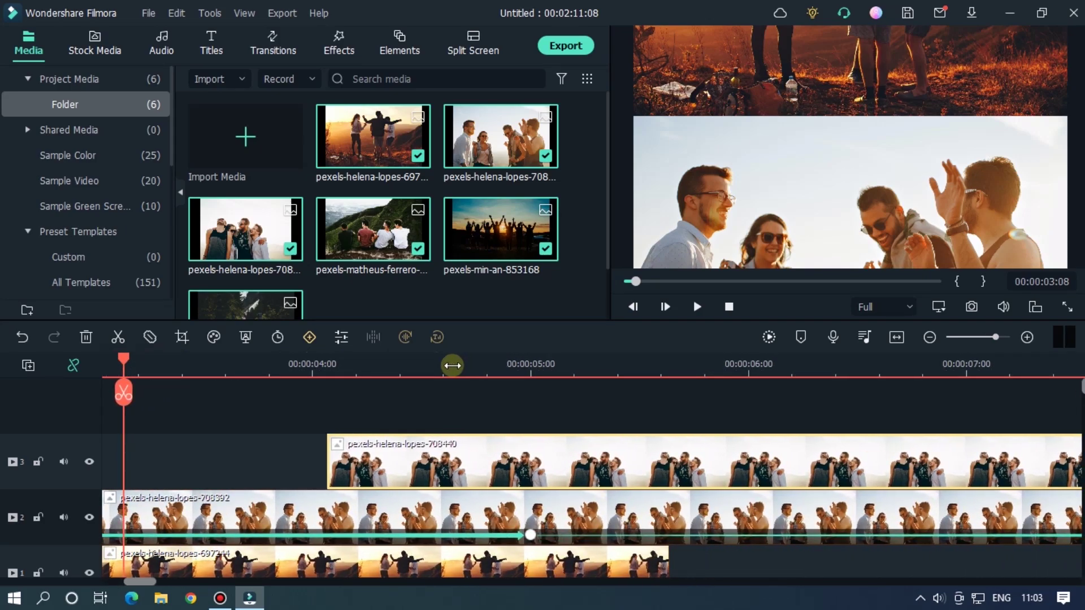
Set the Track 3 photo's Position Y to -337 at 5 seconds.
left_click(518, 367)
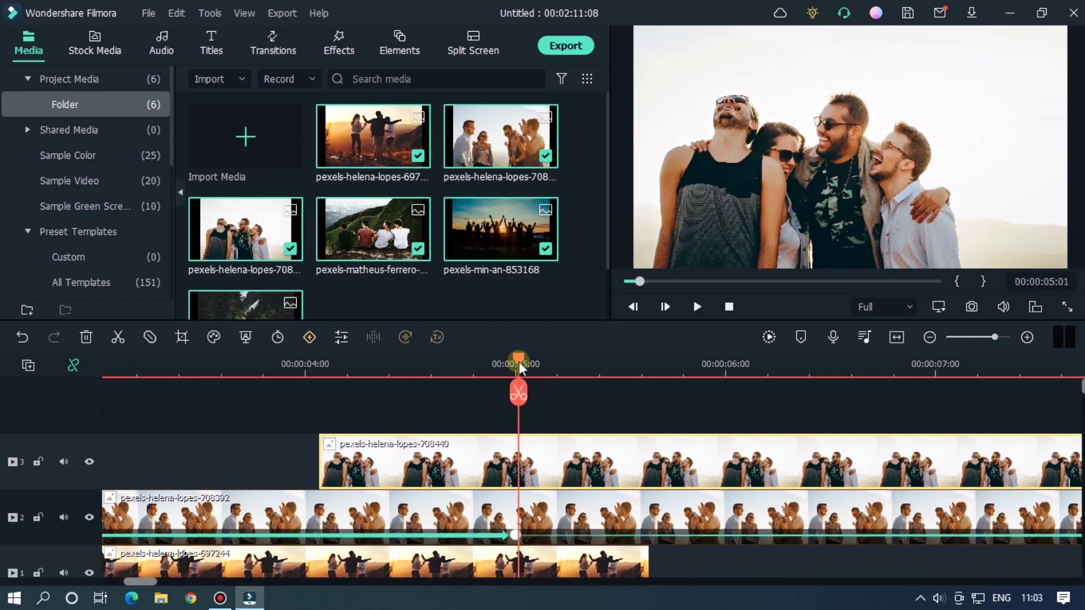
left_click_drag(518, 361, 517, 361)
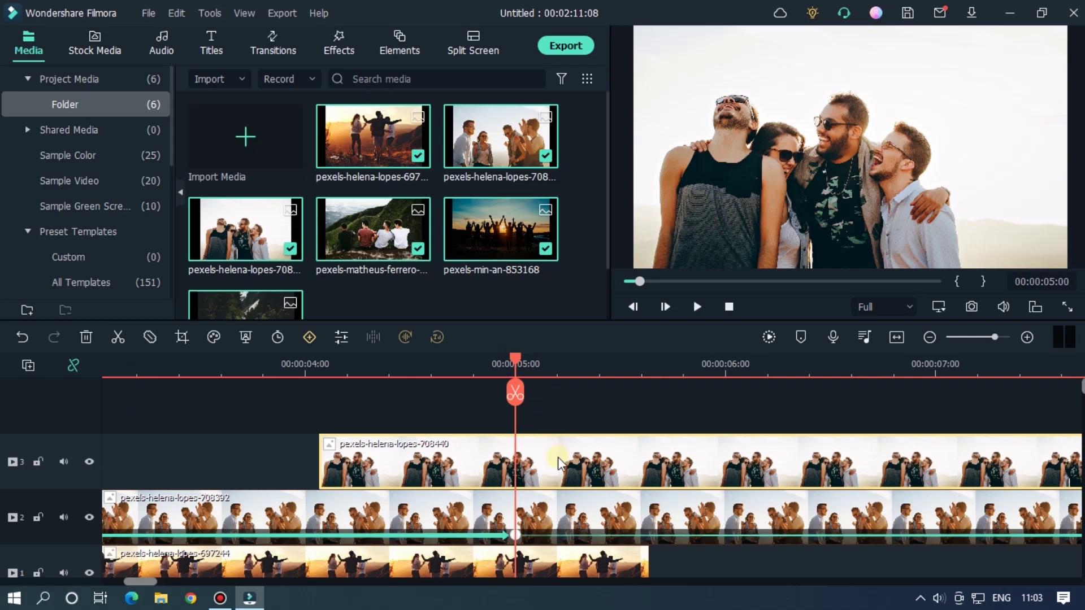
left_click(559, 471)
double_click(561, 475)
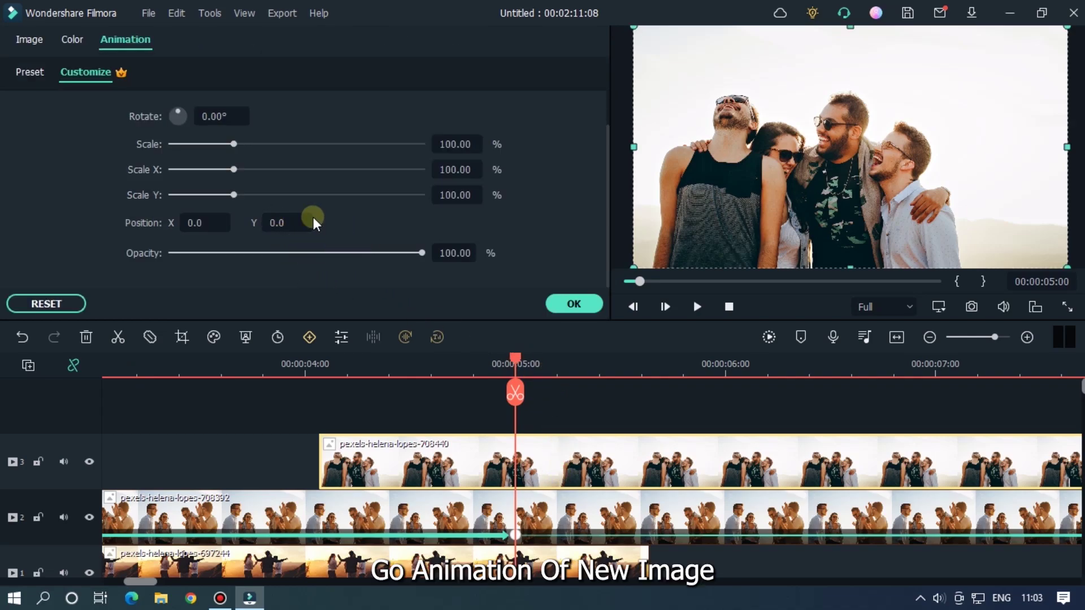
left_click(286, 223)
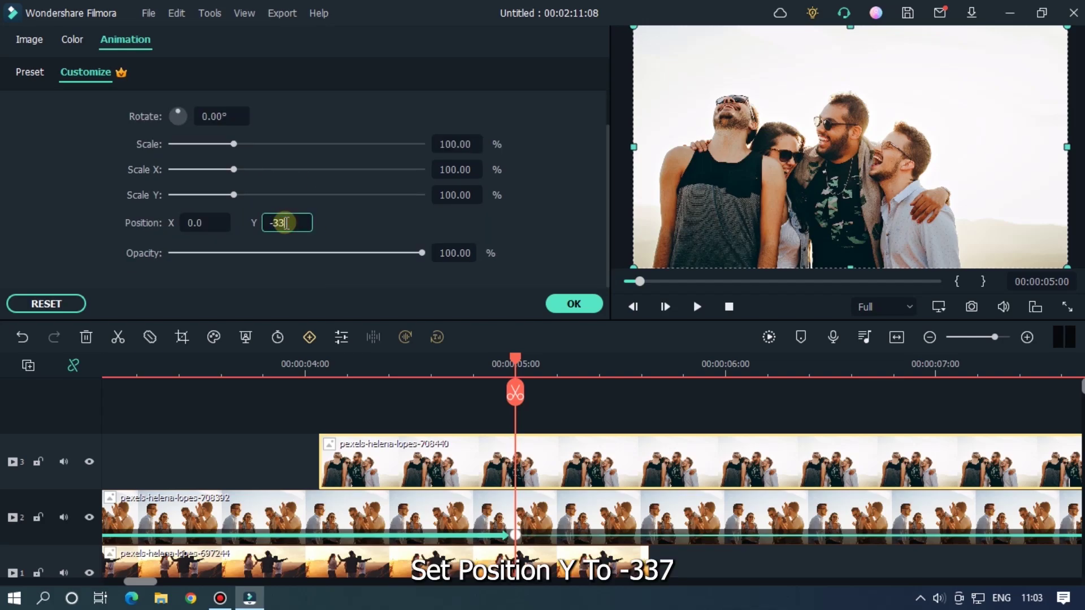
type("-337")
key("Return")
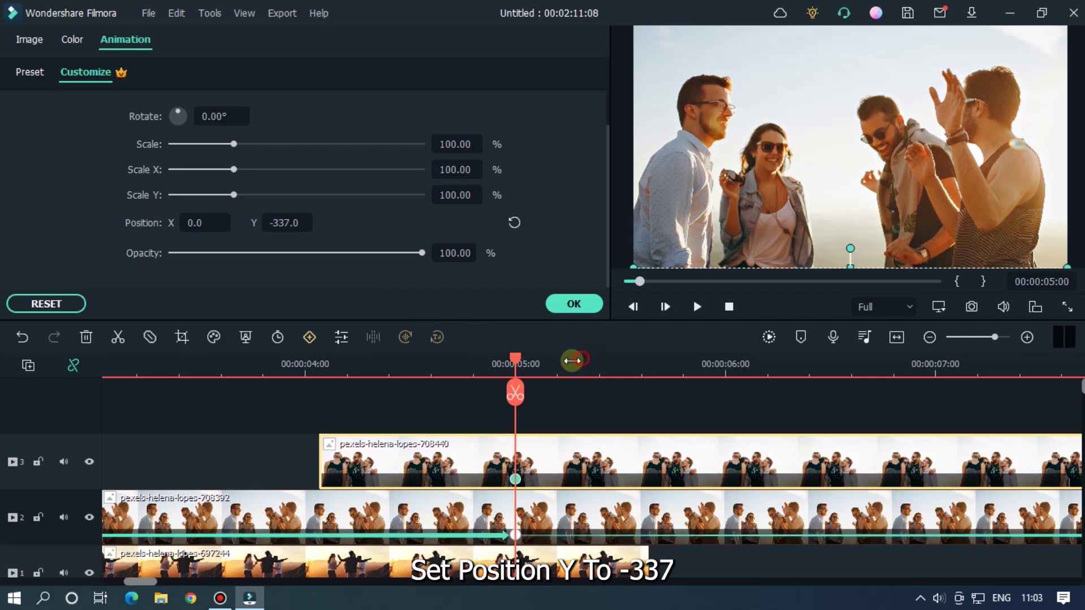
Extend the Track 3 clip past 10 seconds and reset its position to Y 0 at 10 seconds.
left_click_drag(572, 361, 480, 360)
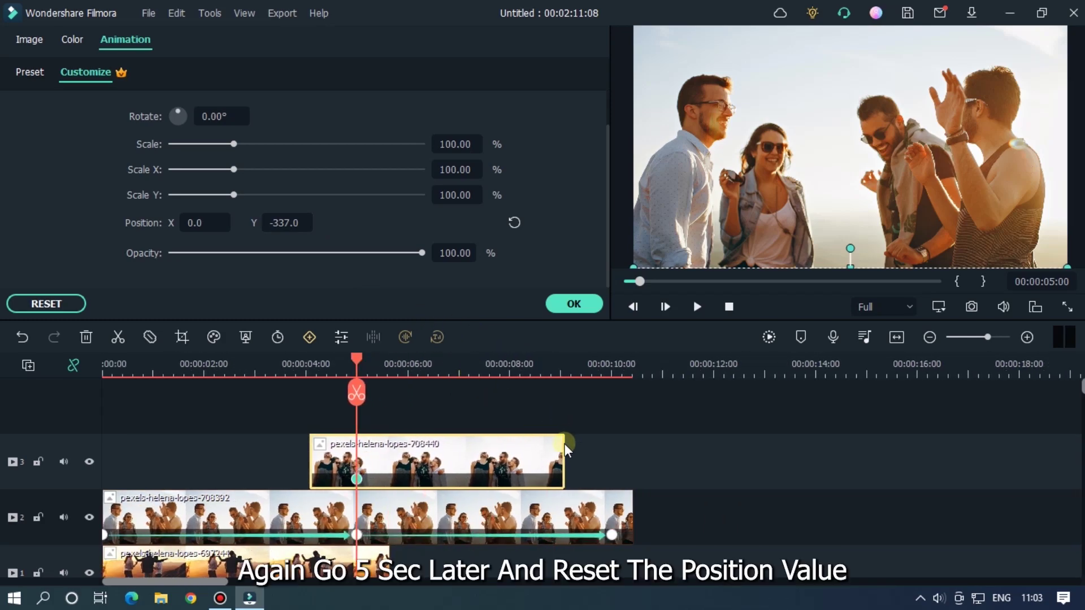
left_click_drag(564, 443, 677, 445)
left_click(610, 373)
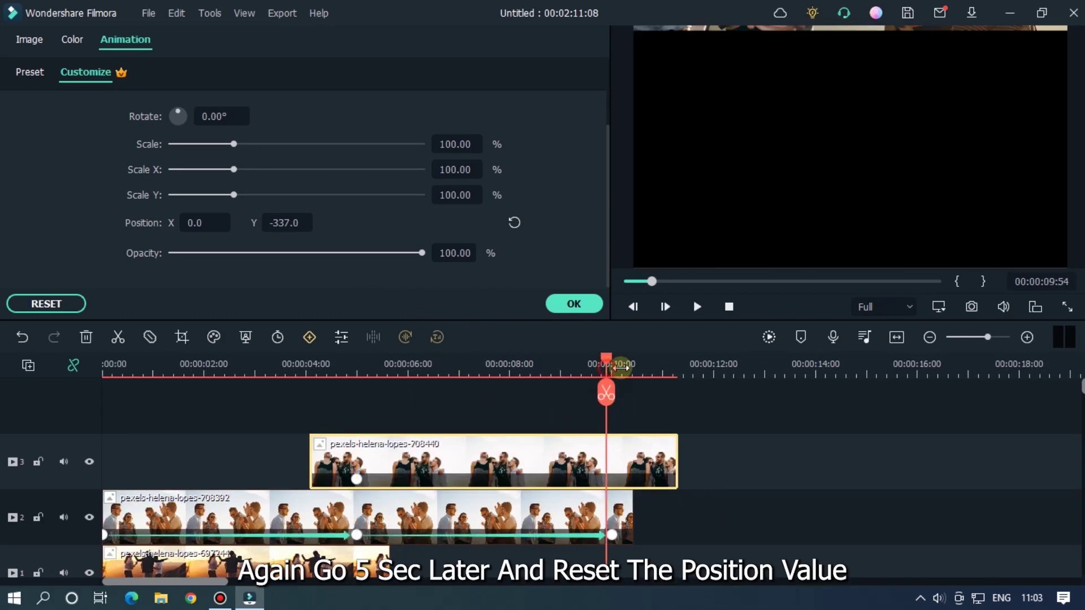
scroll(612, 367, "up", 3)
left_click(624, 366)
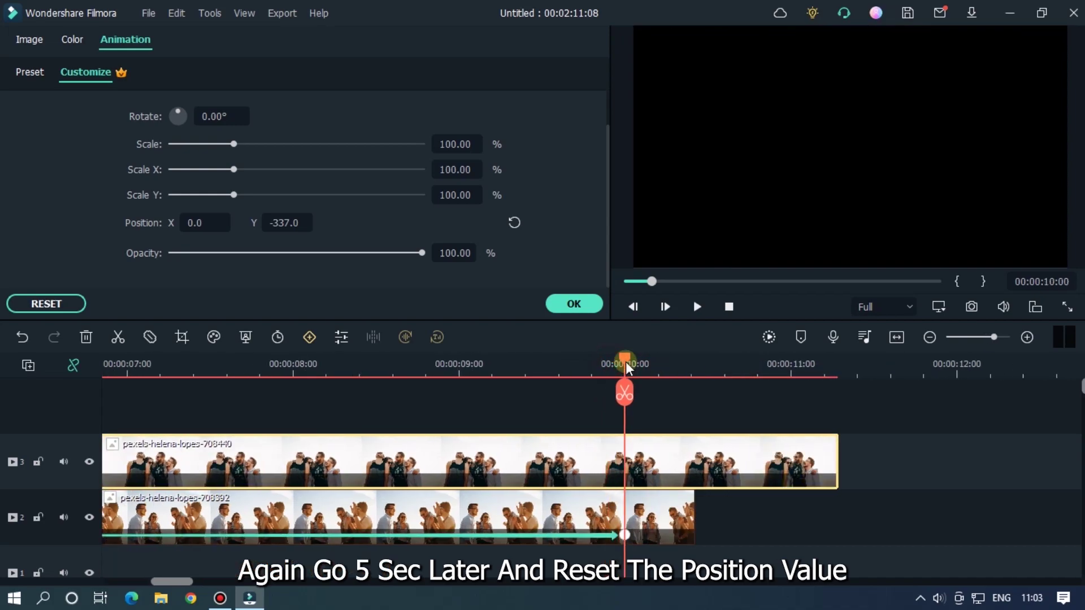
left_click(517, 225)
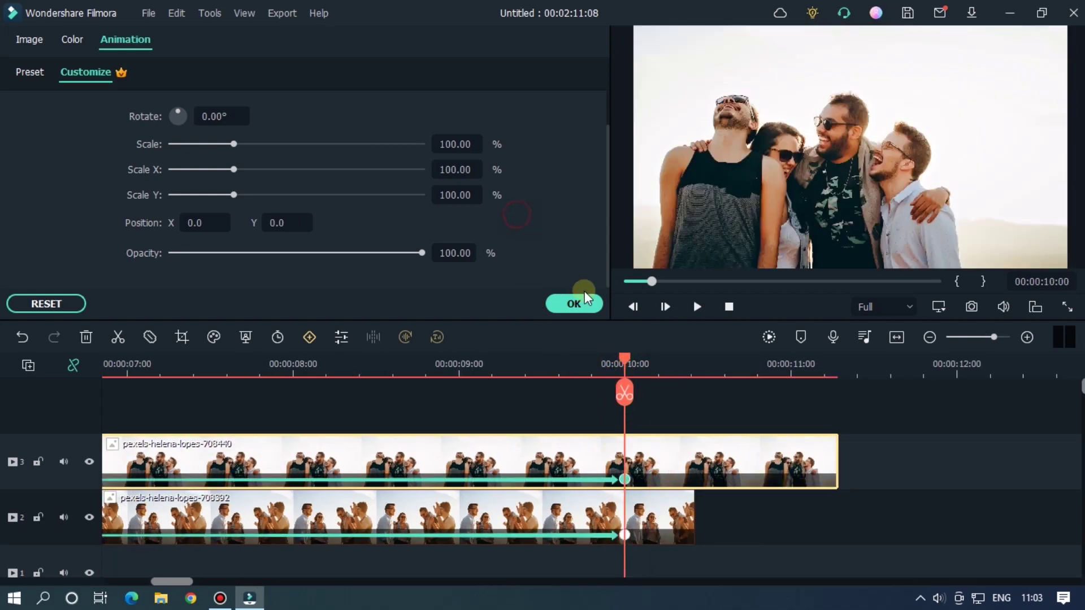
scroll(650, 361, "down", 3)
scroll(563, 353, "down", 1)
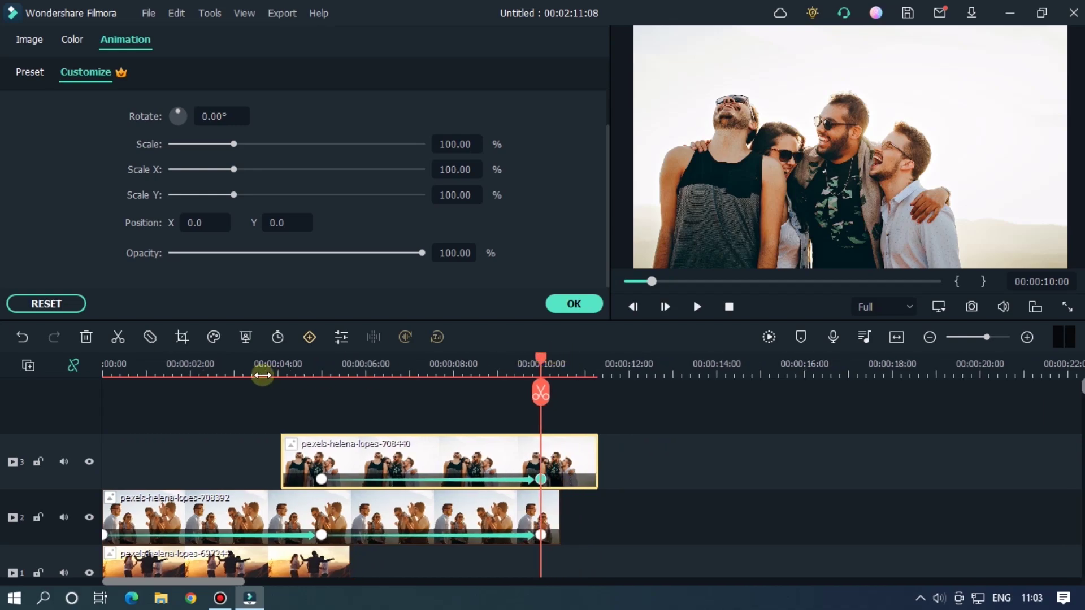
Extend the third photo to 15 seconds and keyframe Position Y 337 there so it exits upward.
left_click(283, 370)
key("space")
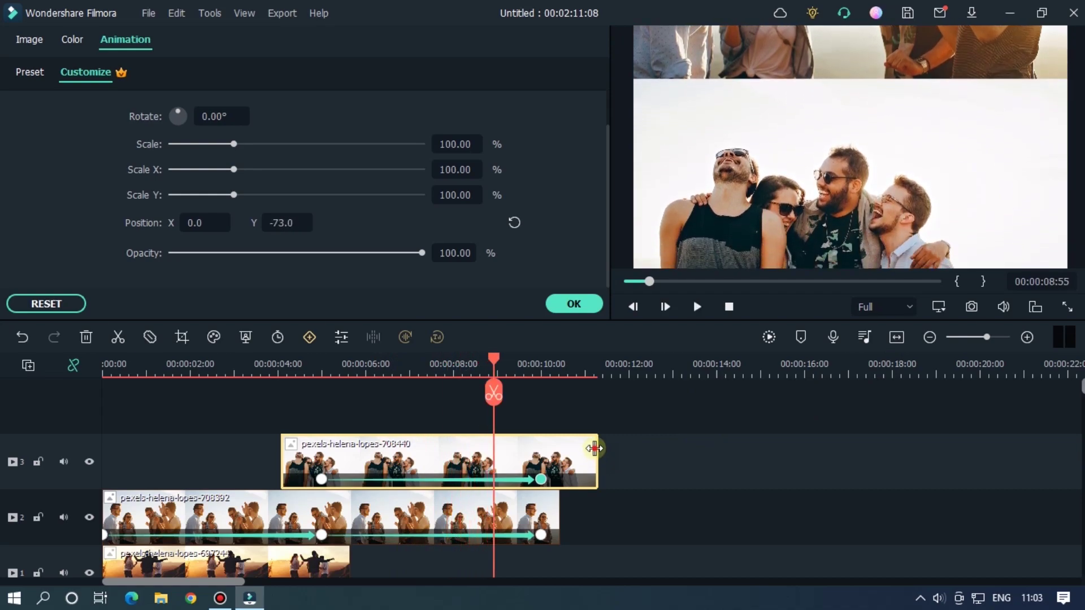
left_click_drag(597, 453, 778, 448)
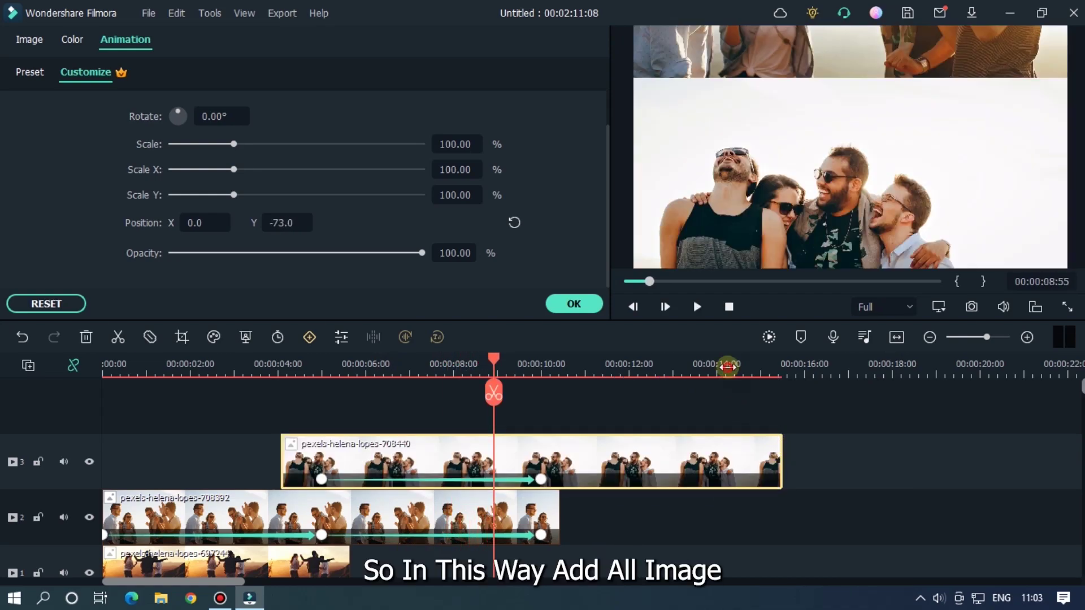
left_click(771, 363)
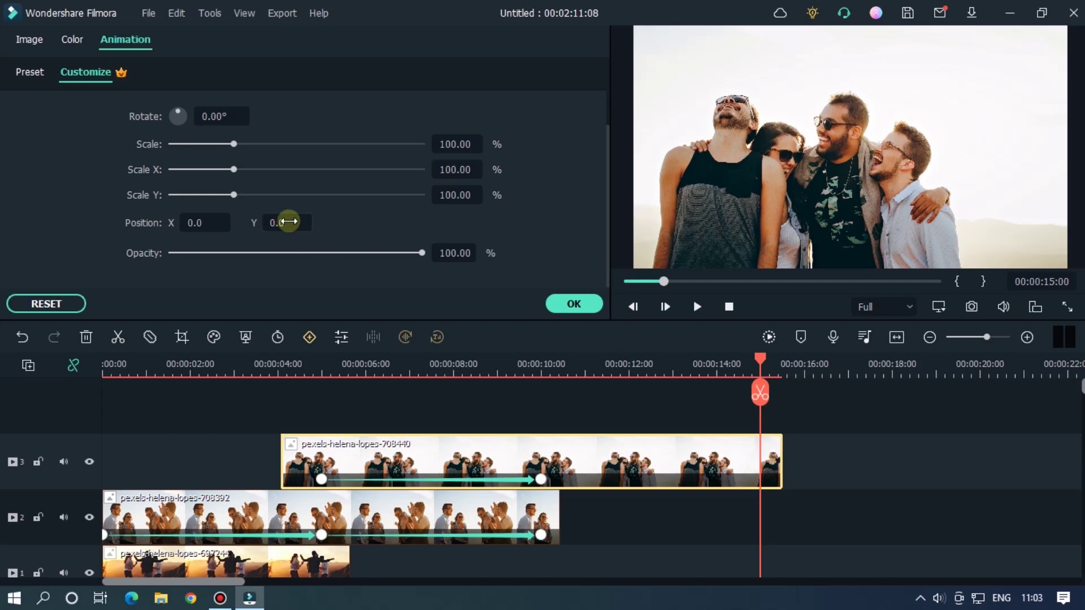
type("7")
key("Return")
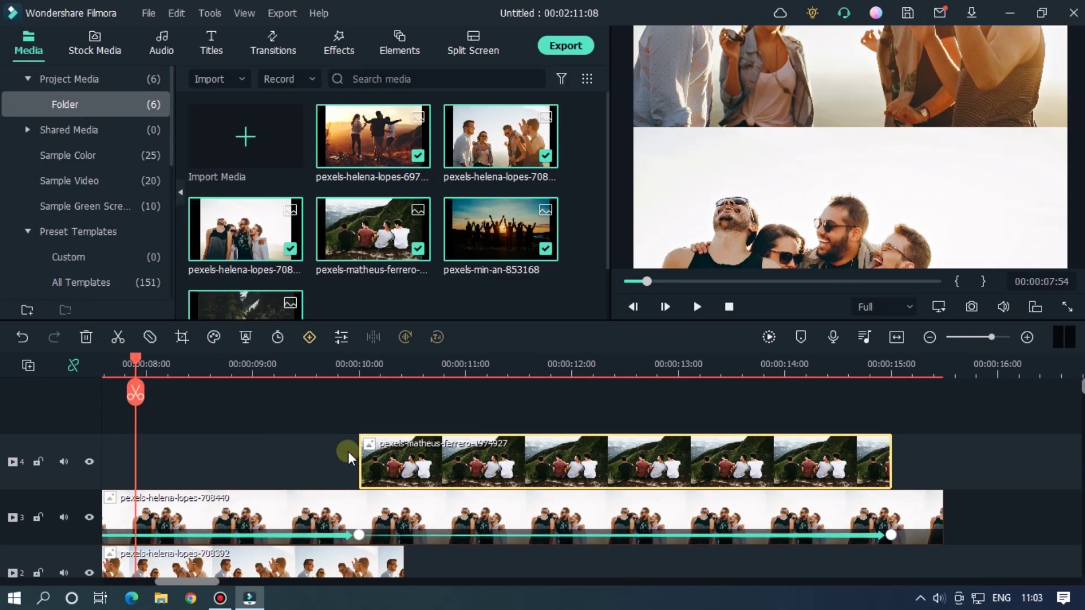
Reset the Track 4 hillside photo's position at 15 seconds, then play the slideshow.
double_click(392, 464)
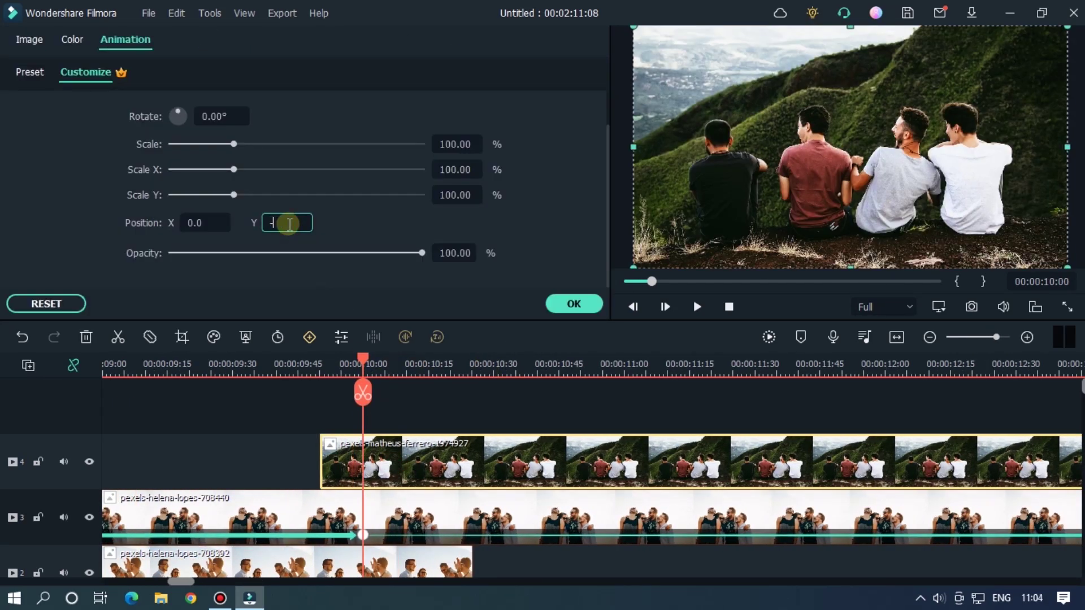
scroll(702, 367, "down", 3)
left_click(704, 364)
left_click_drag(718, 452, 814, 458)
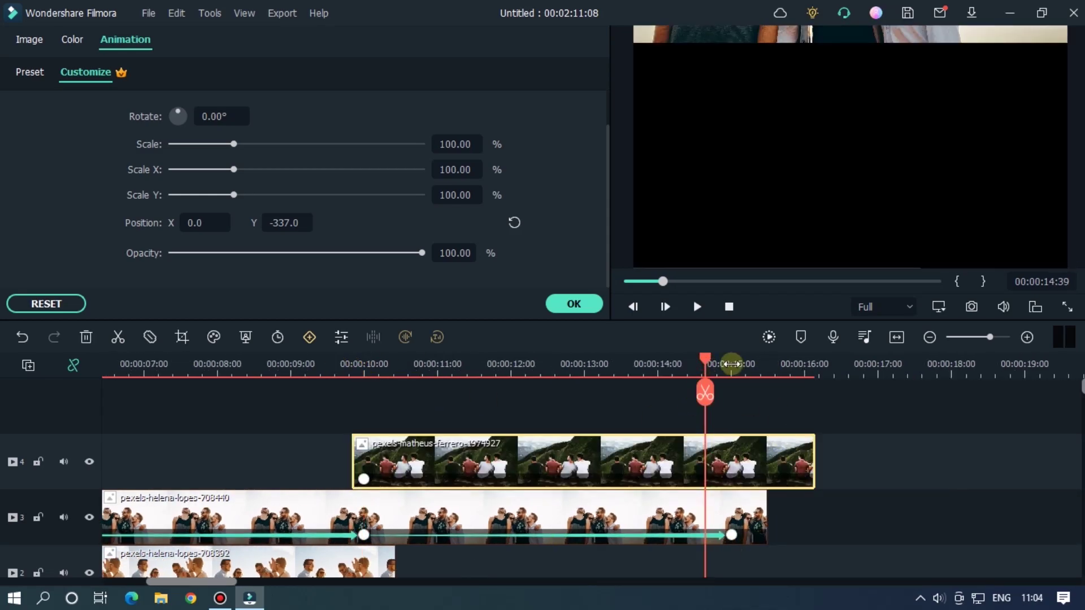
scroll(752, 466, "up", 1)
left_click(514, 223)
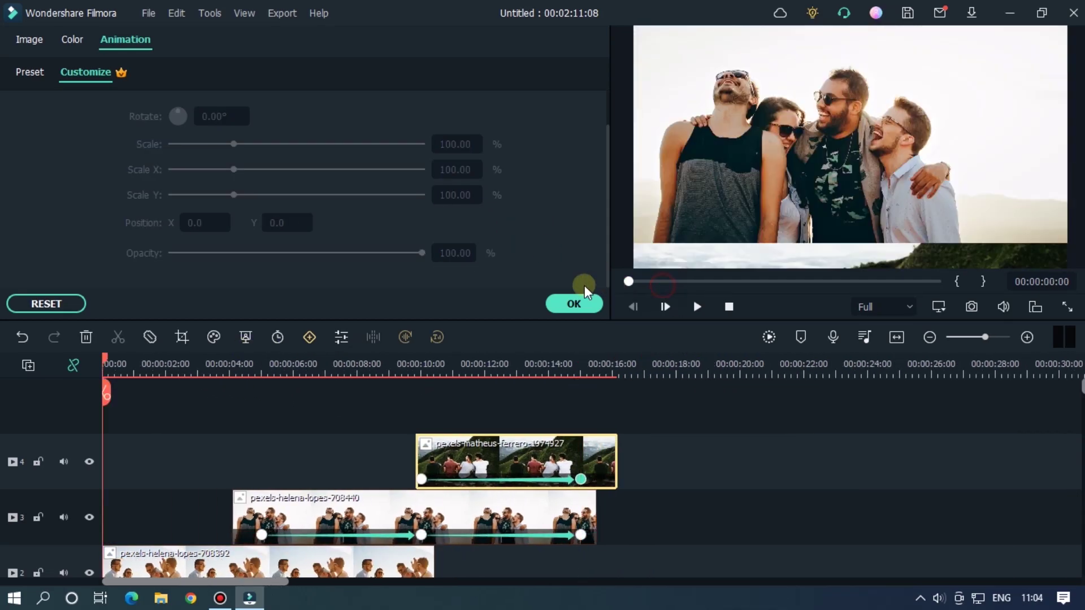
key("space")
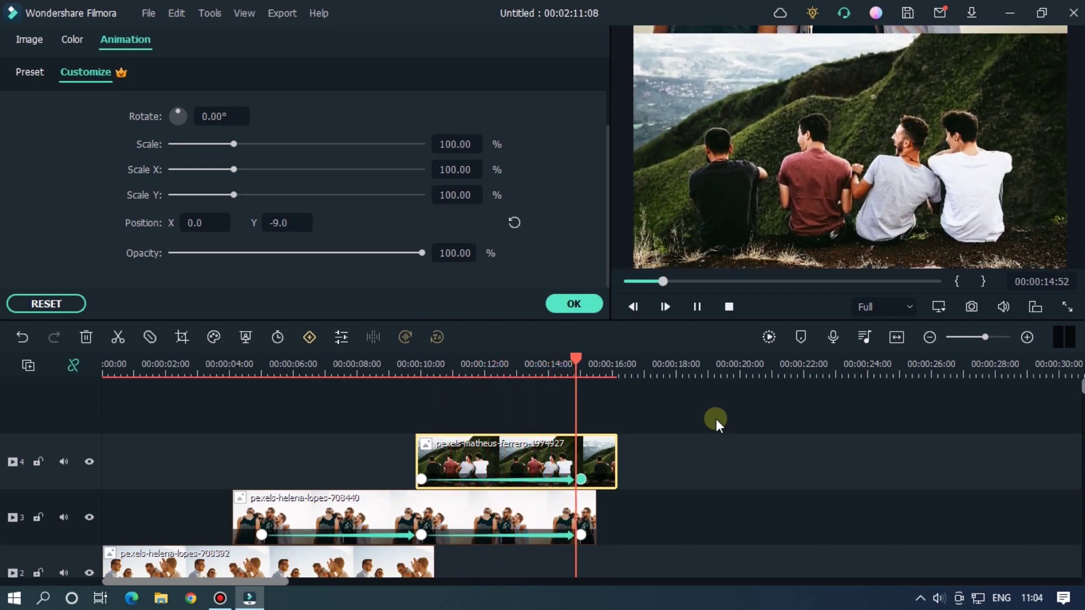
key("space")
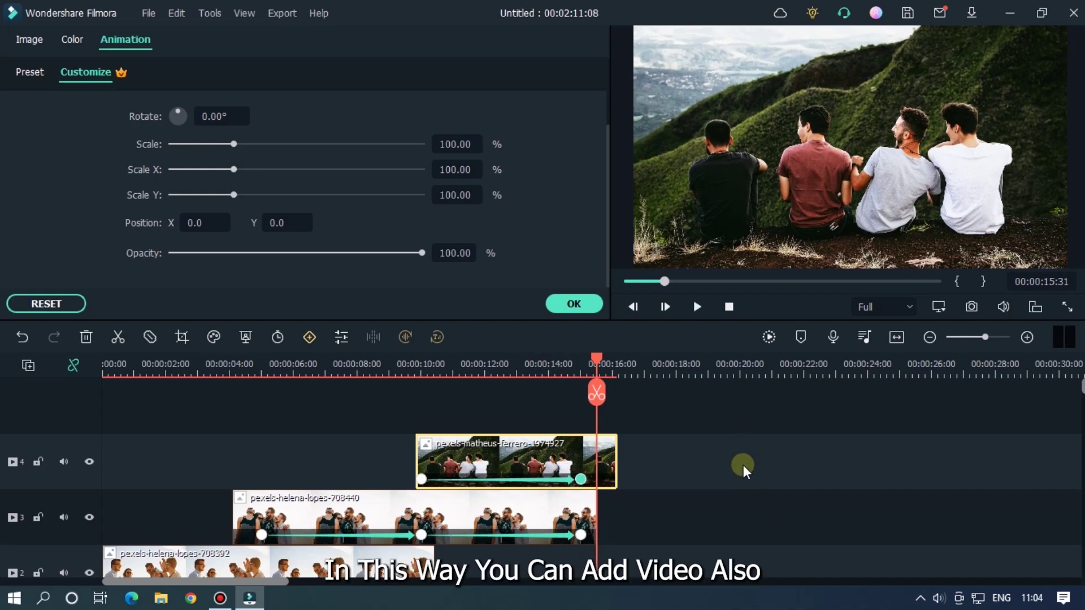